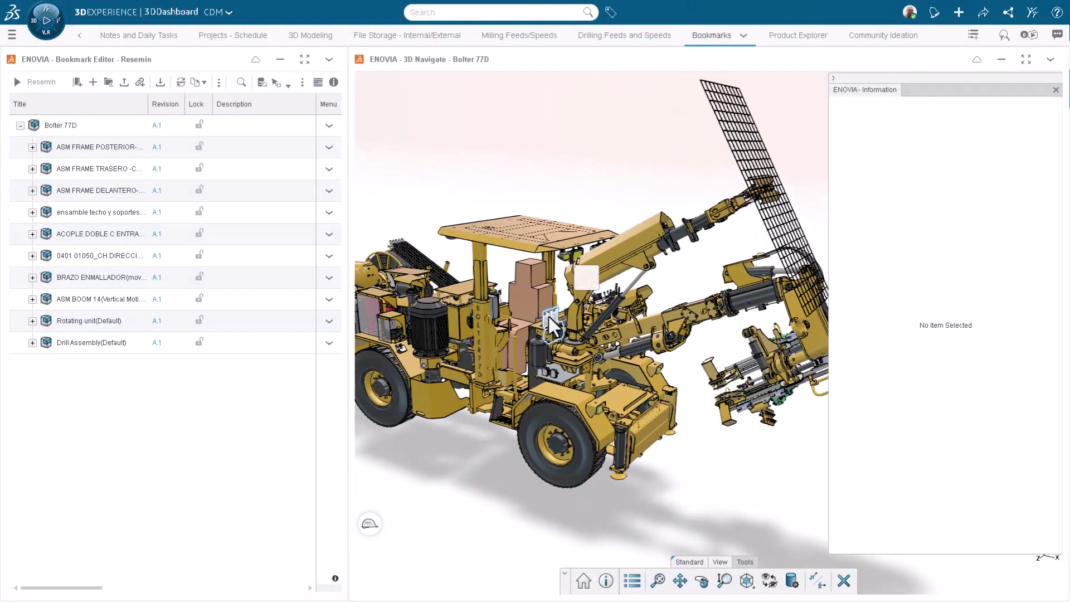
Step: Select the Parker valve beside the operator's cab on the Bolter 77D model and show its attachments
{"action": "left_click", "coordinate": [549, 317]}
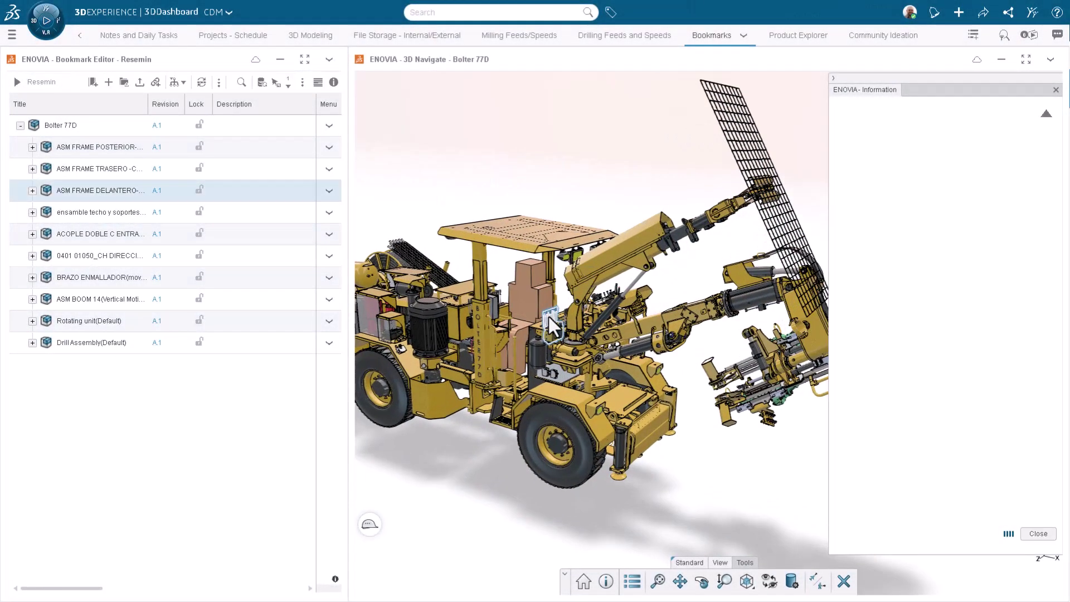
{"action": "left_click", "coordinate": [1047, 169]}
{"action": "scroll", "coordinate": [998, 286], "scroll_direction": "down", "scroll_amount": 3}
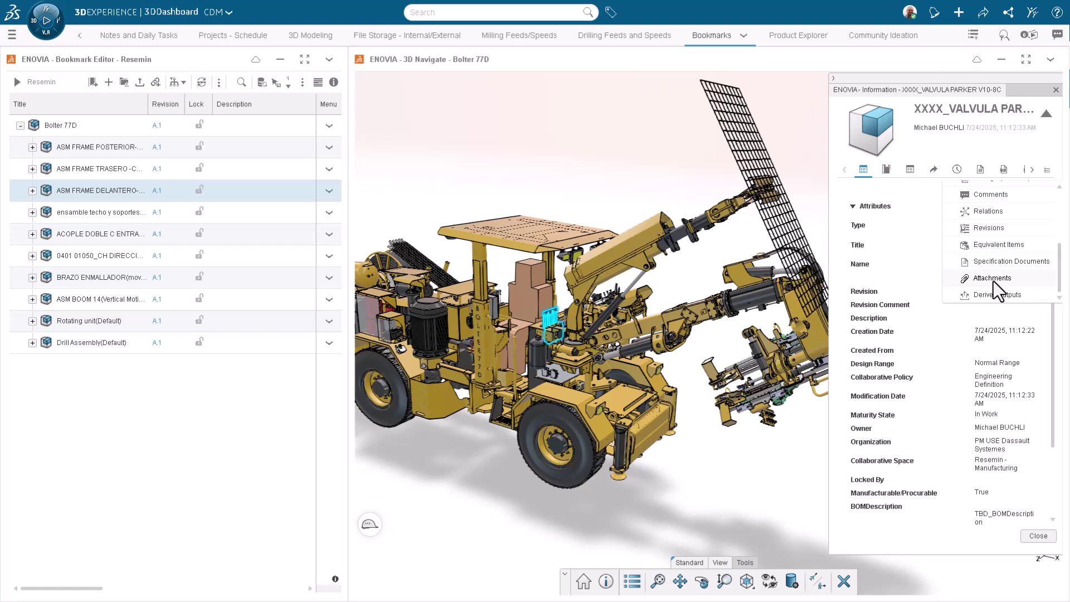
{"action": "left_click", "coordinate": [992, 280]}
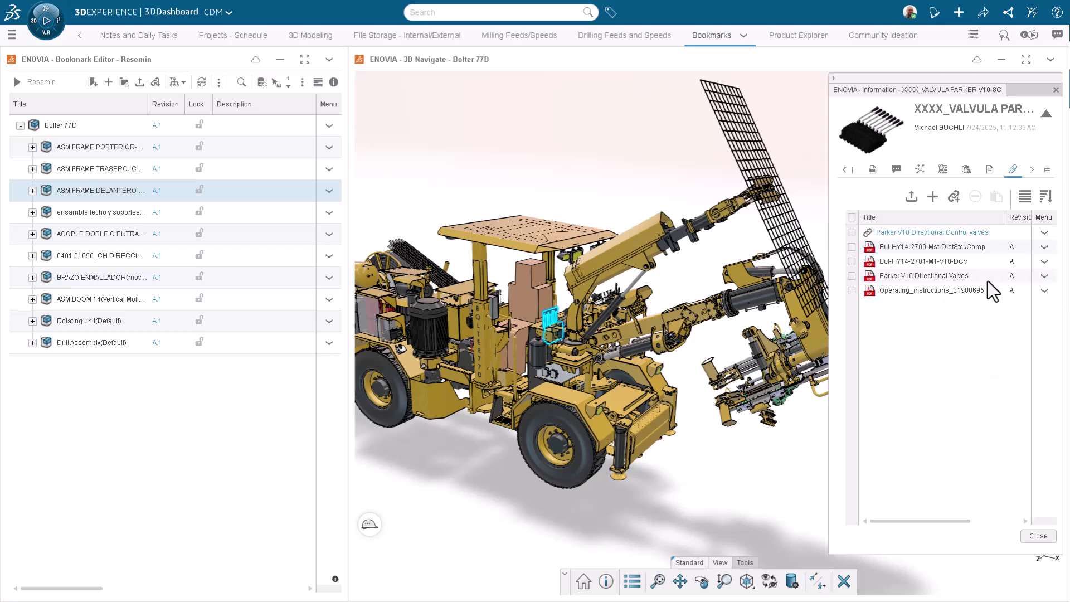
Step: View the Parker V10 Directional Valves attachment in 3DPlay at full page width through its first pages and close it
{"action": "left_click", "coordinate": [1044, 277]}
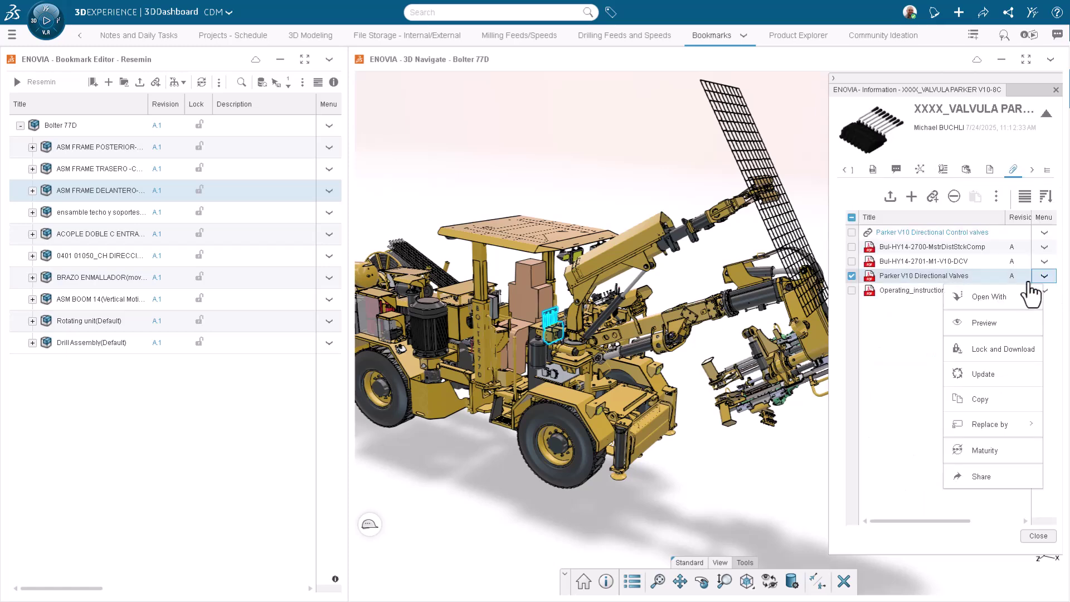
{"action": "left_click", "coordinate": [886, 344]}
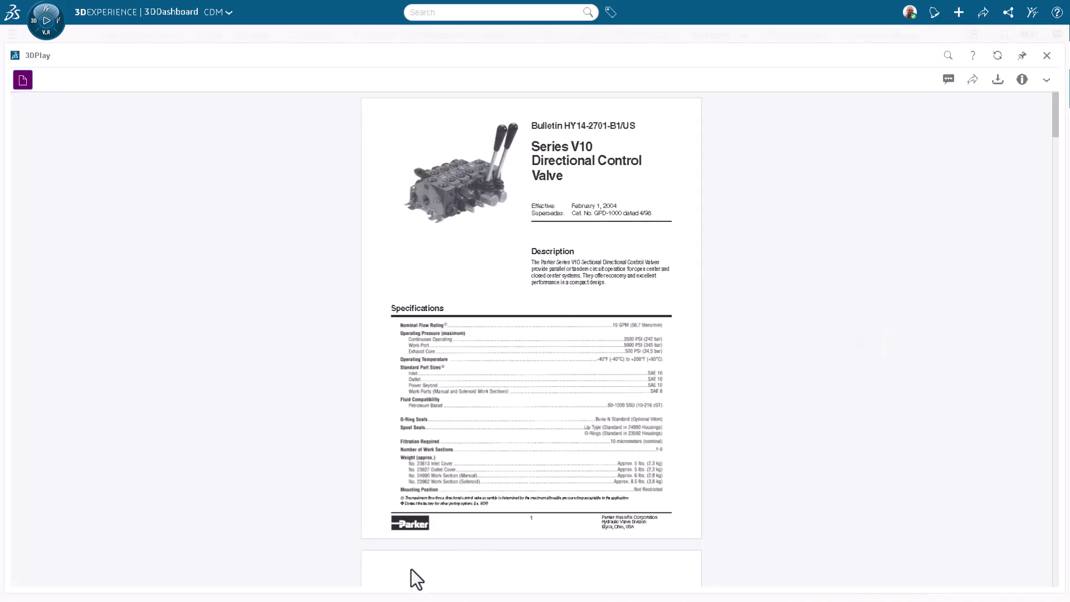
{"action": "left_click", "coordinate": [397, 574]}
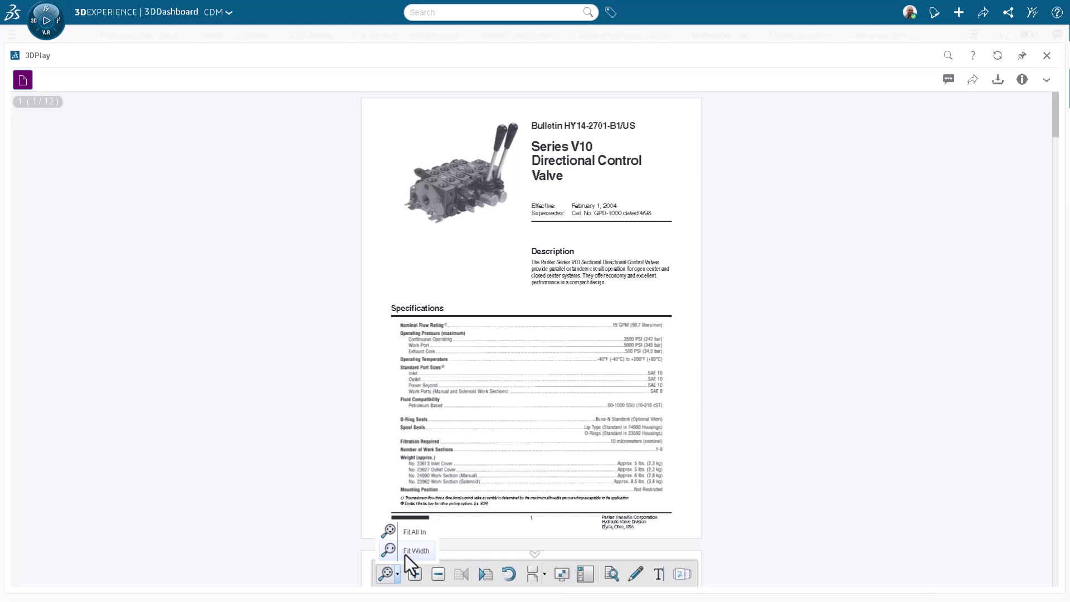
{"action": "left_click", "coordinate": [406, 554]}
{"action": "scroll", "coordinate": [597, 434], "scroll_direction": "down", "scroll_amount": 15}
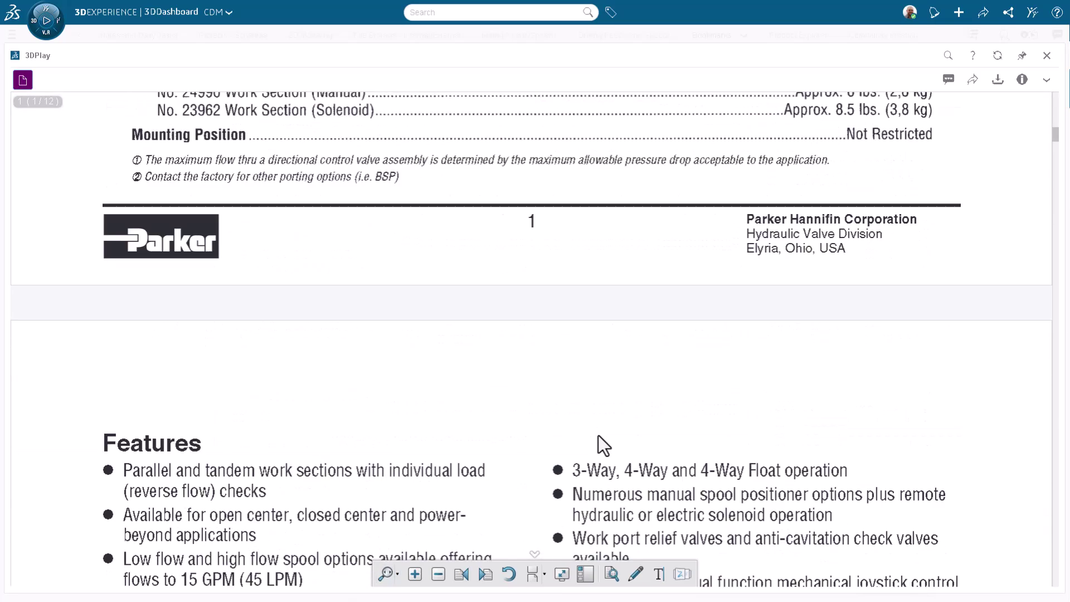
{"action": "scroll", "coordinate": [598, 435], "scroll_direction": "down", "scroll_amount": 15}
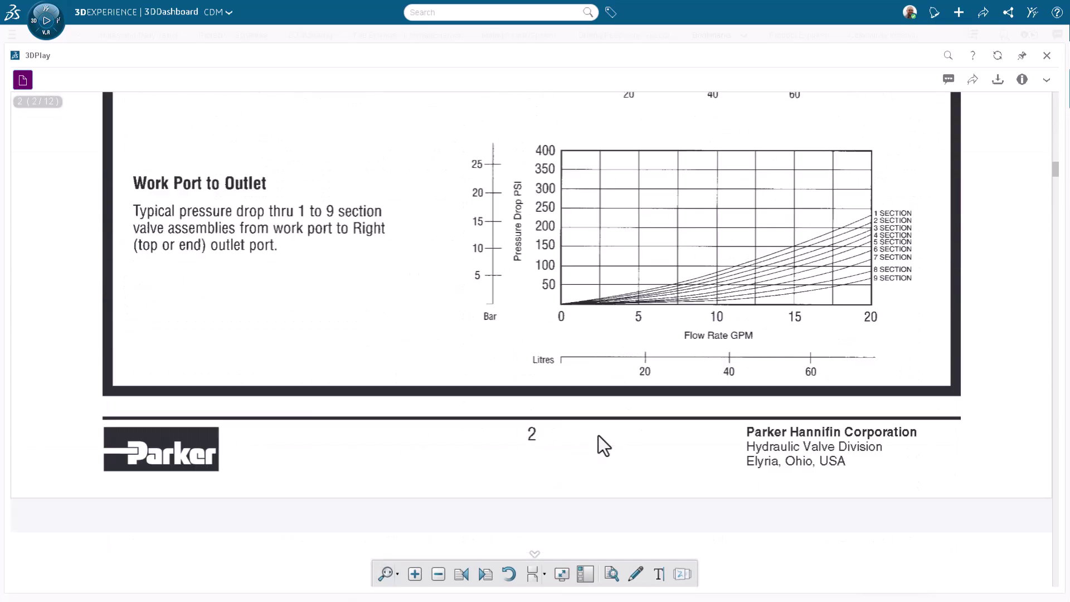
{"action": "scroll", "coordinate": [597, 435], "scroll_direction": "down", "scroll_amount": 15}
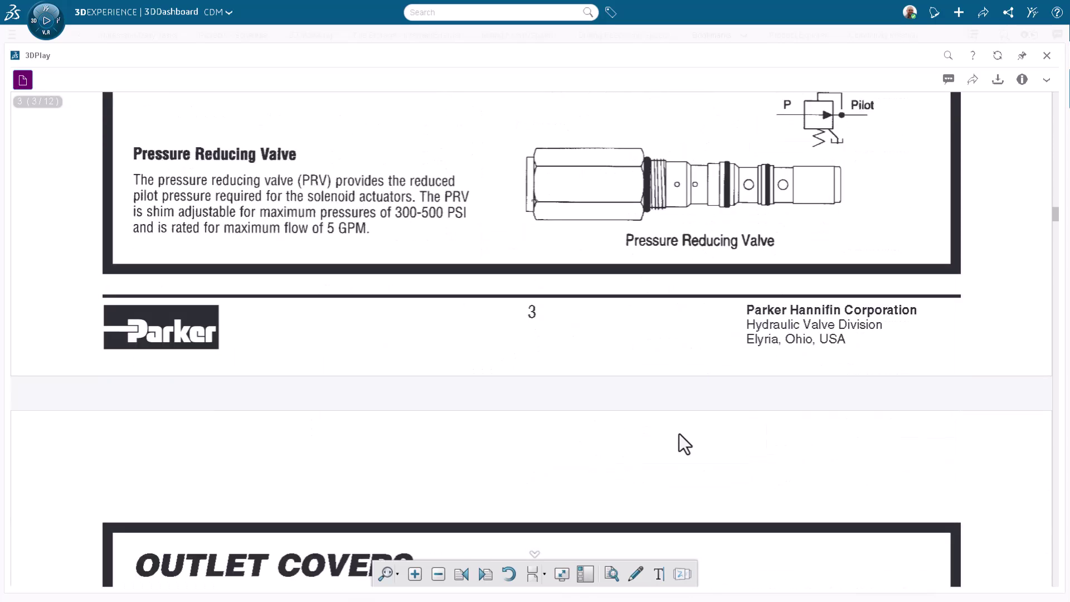
{"action": "left_click", "coordinate": [1047, 55]}
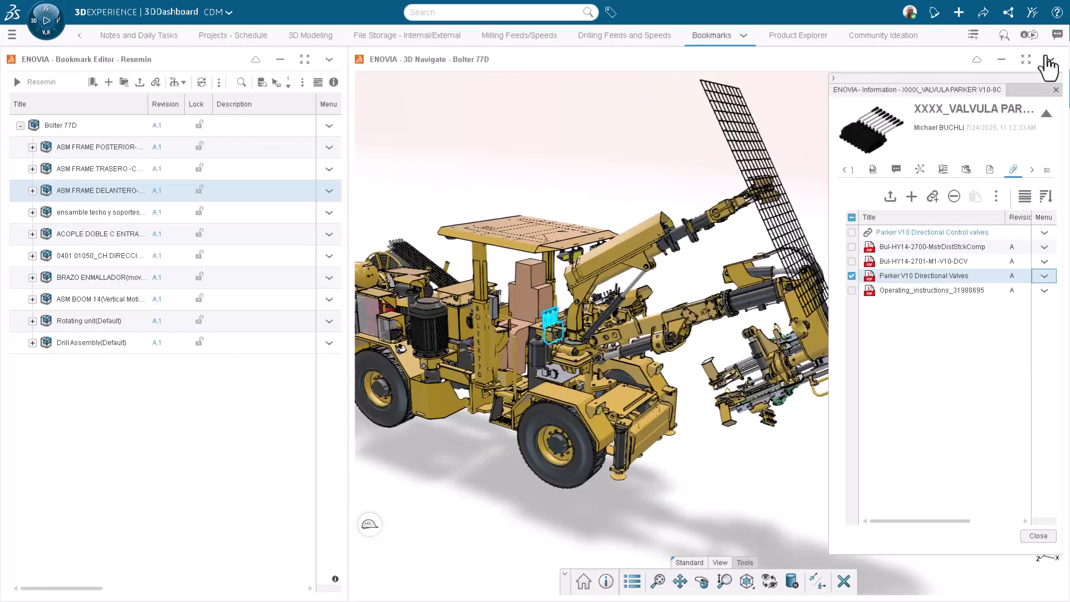
Step: Follow the valve's Parker V10 Directional Control valves link and look over the manufacturer's product page
{"action": "left_click", "coordinate": [968, 236]}
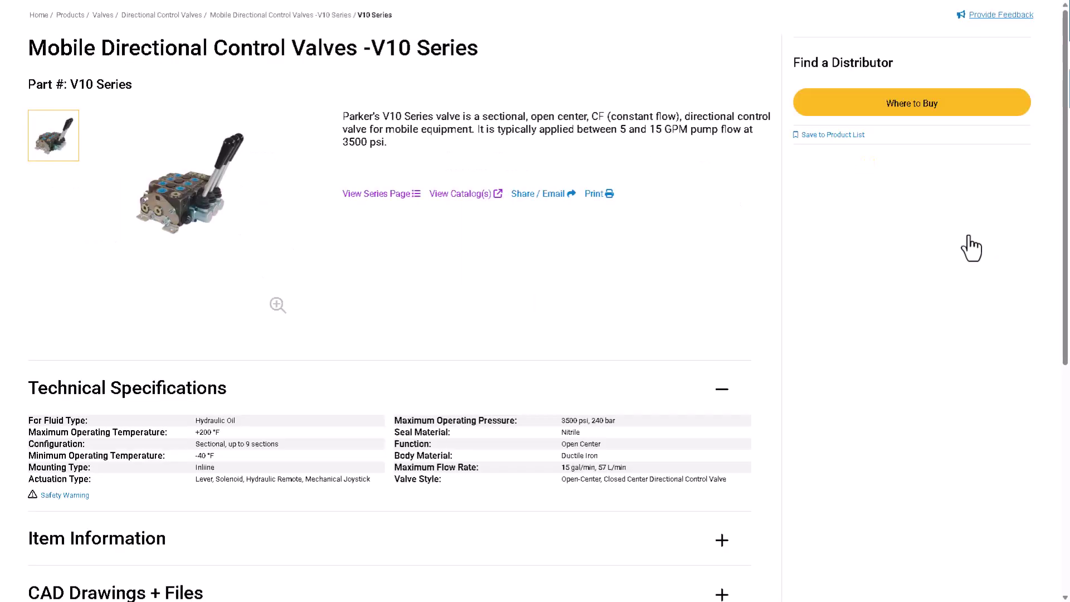
{"action": "scroll", "coordinate": [693, 343], "scroll_direction": "down", "scroll_amount": 10}
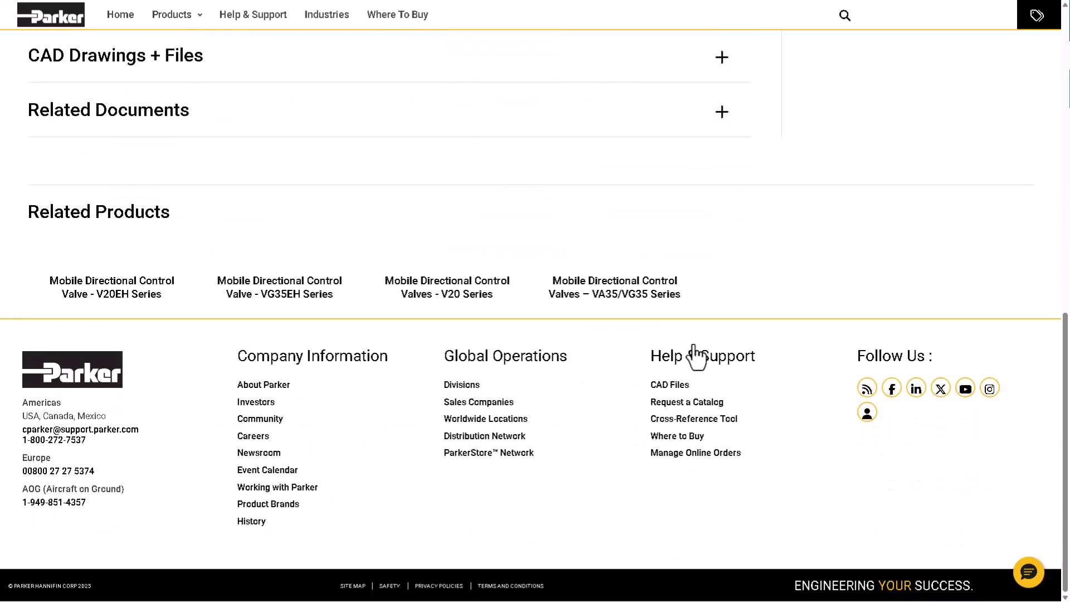
{"action": "scroll", "coordinate": [695, 357], "scroll_direction": "up", "scroll_amount": 10}
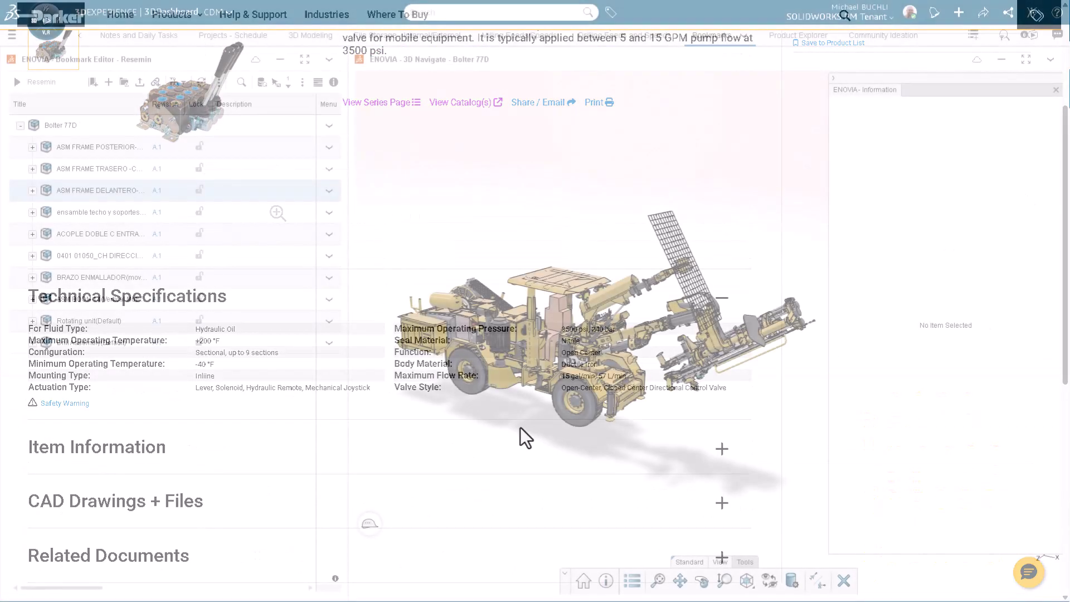
Step: Select the hydraulic pump below the cylindrical motor and open its Operating_instructions_31988695 attachment in 3DPlay
{"action": "left_click", "coordinate": [500, 363]}
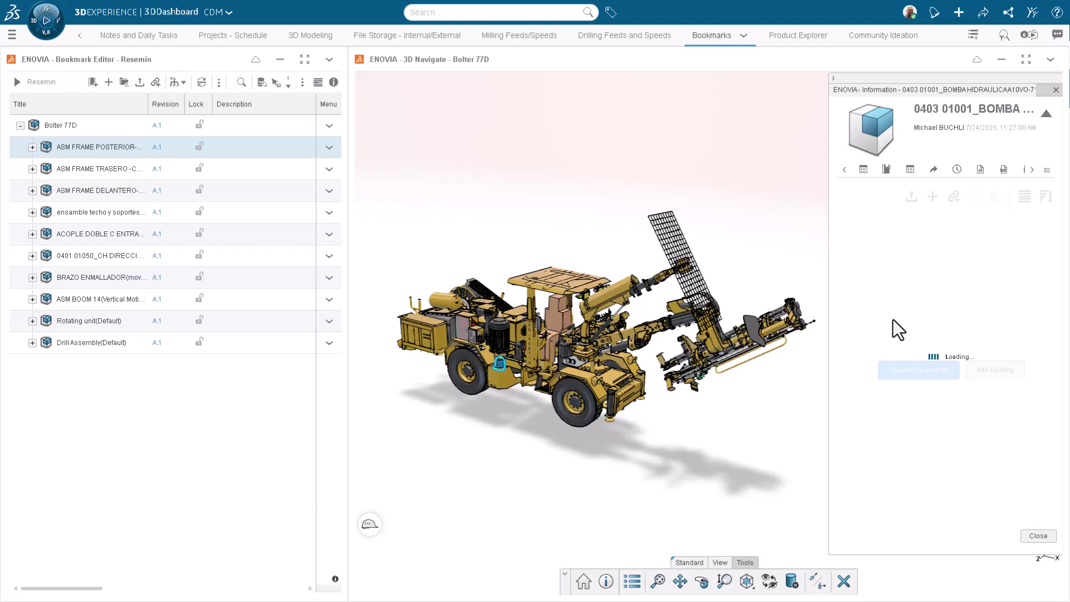
{"action": "left_click", "coordinate": [1044, 233]}
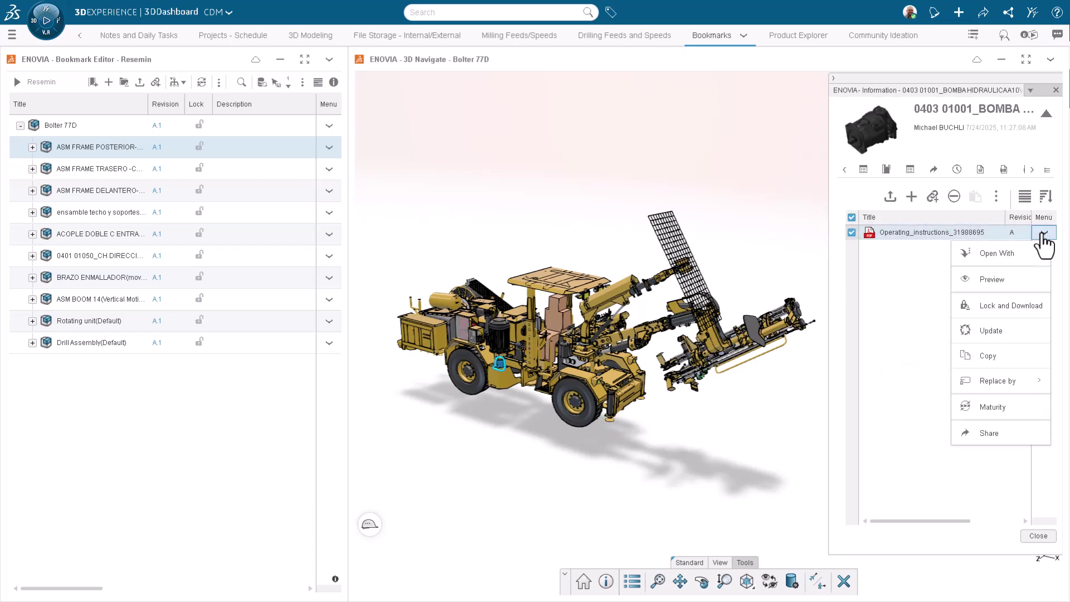
{"action": "mouse_move", "coordinate": [1020, 254]}
{"action": "left_click", "coordinate": [902, 279]}
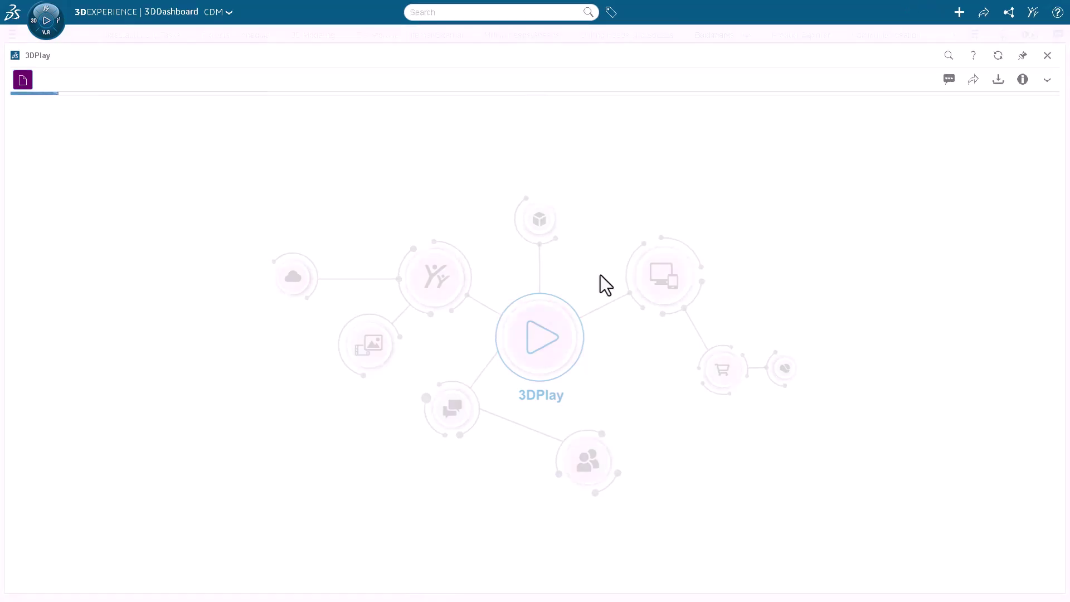
Step: Go to the gear unit catalog's table of contents and fit the page to the viewer's width
{"action": "scroll", "coordinate": [592, 268], "scroll_direction": "down", "scroll_amount": 12}
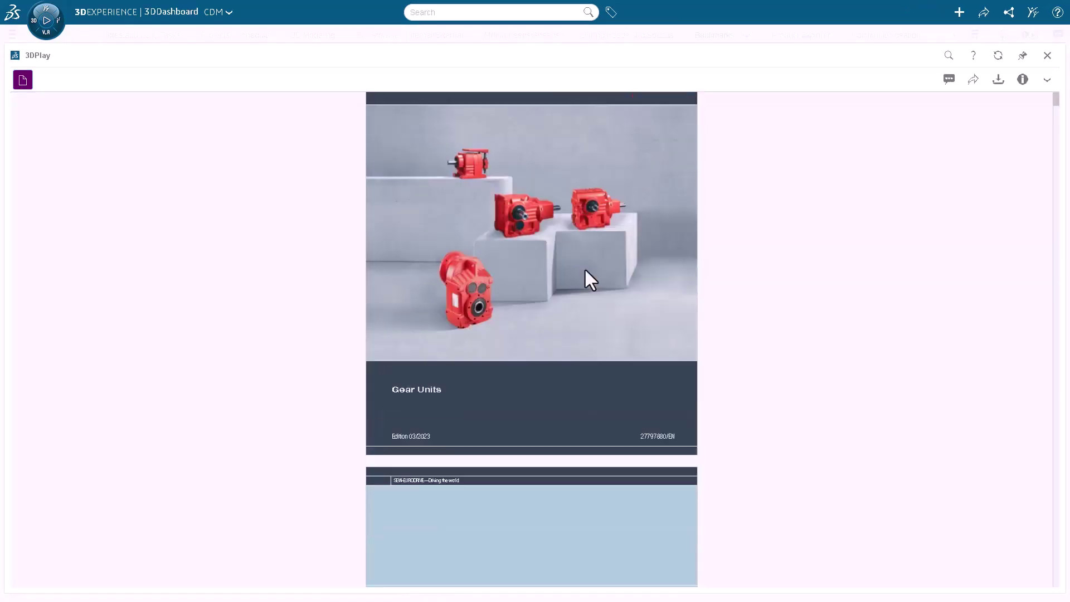
{"action": "scroll", "coordinate": [585, 270], "scroll_direction": "down", "scroll_amount": 3}
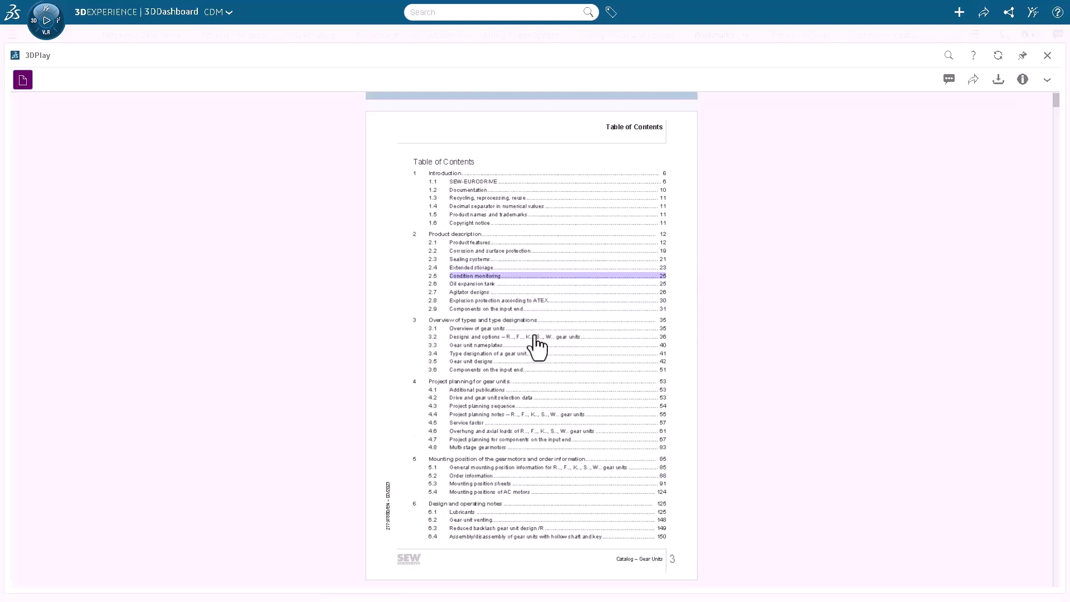
{"action": "left_click", "coordinate": [397, 574]}
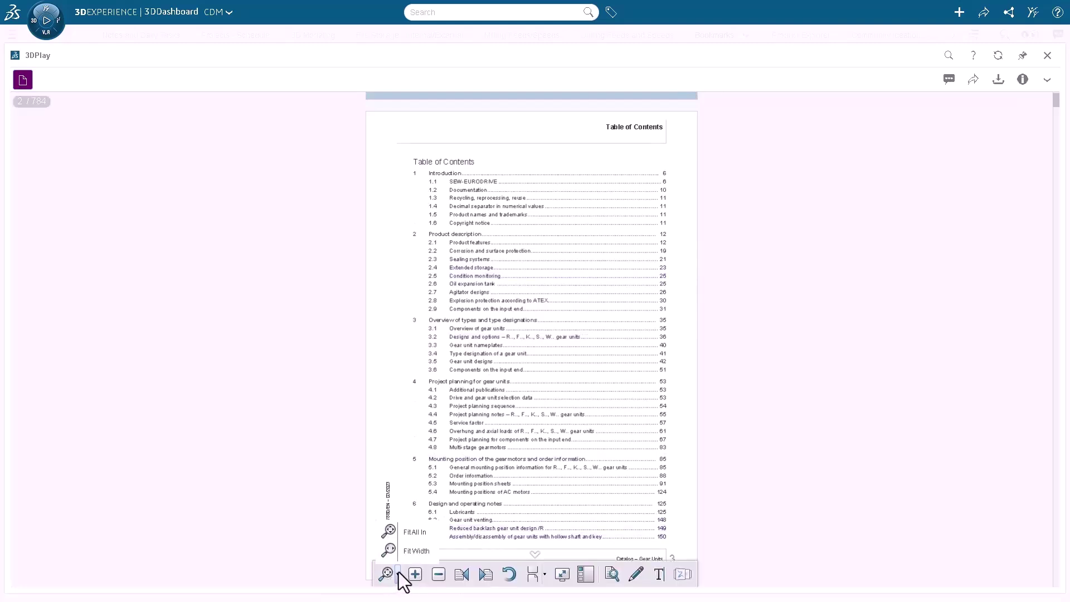
{"action": "left_click", "coordinate": [411, 553]}
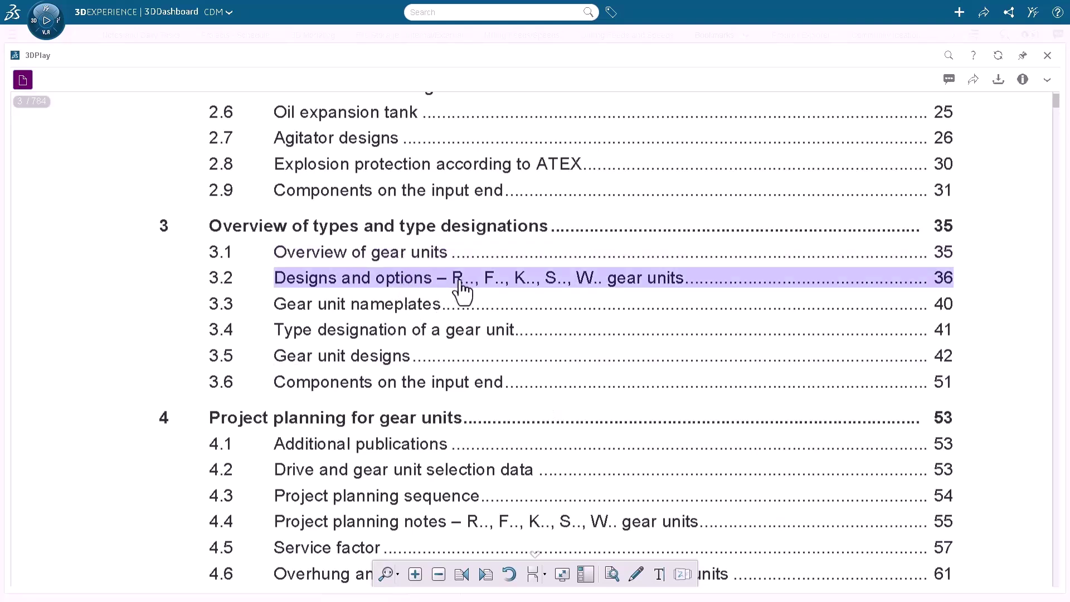
Step: Jump from the table of contents to section 3.2, Designs and options, and examine the gear unit designation tables
{"action": "scroll", "coordinate": [467, 381], "scroll_direction": "down", "scroll_amount": 2}
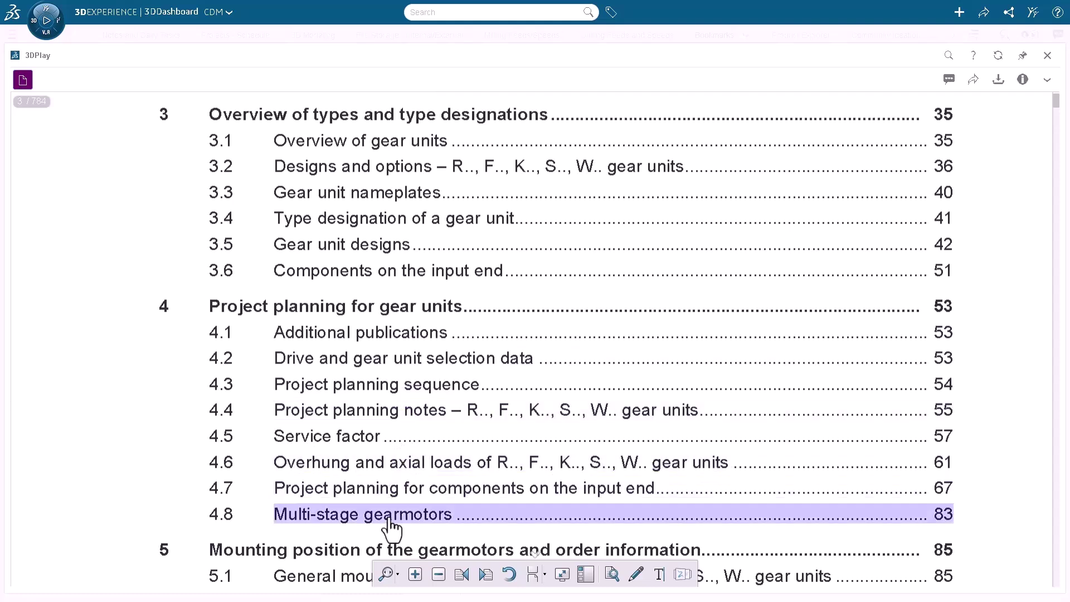
{"action": "left_click", "coordinate": [398, 167]}
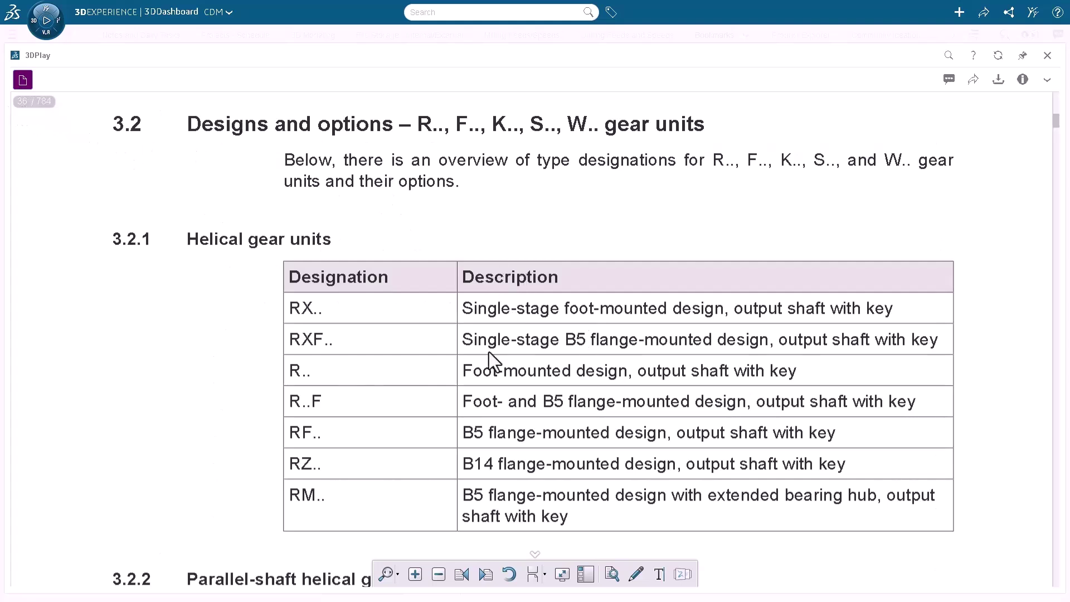
{"action": "scroll", "coordinate": [489, 353], "scroll_direction": "down", "scroll_amount": 15}
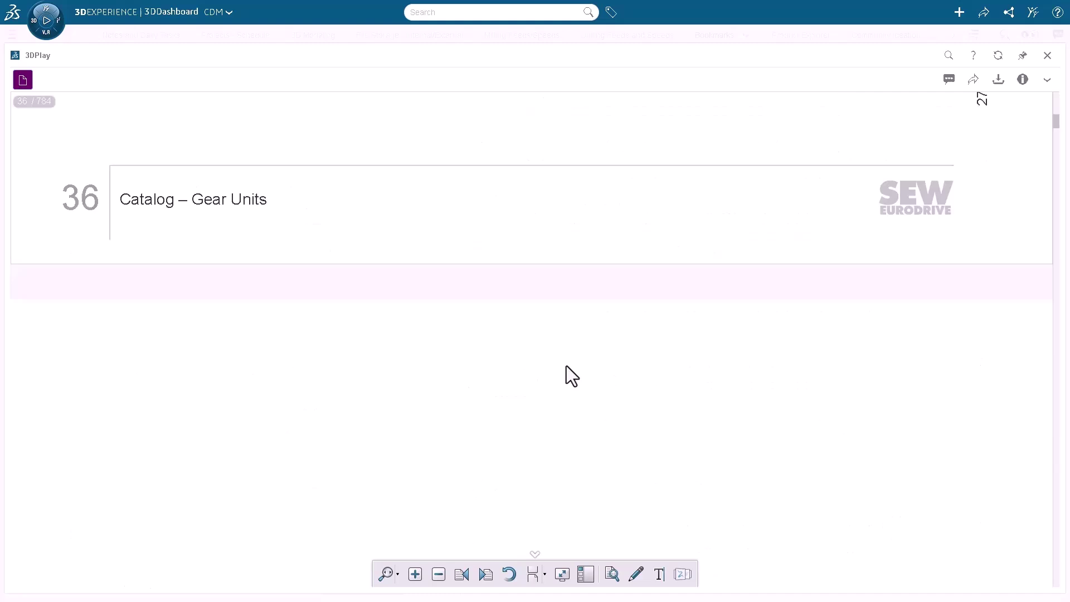
{"action": "scroll", "coordinate": [567, 366], "scroll_direction": "down", "scroll_amount": 15}
{"action": "scroll", "coordinate": [566, 366], "scroll_direction": "up", "scroll_amount": 5}
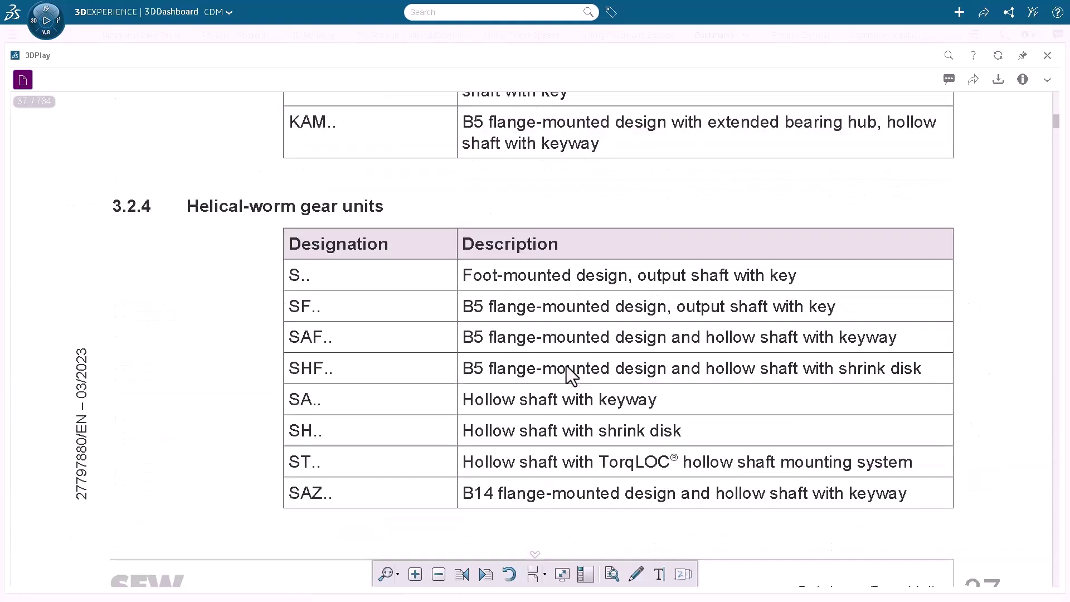
{"action": "scroll", "coordinate": [566, 366], "scroll_direction": "up", "scroll_amount": 5}
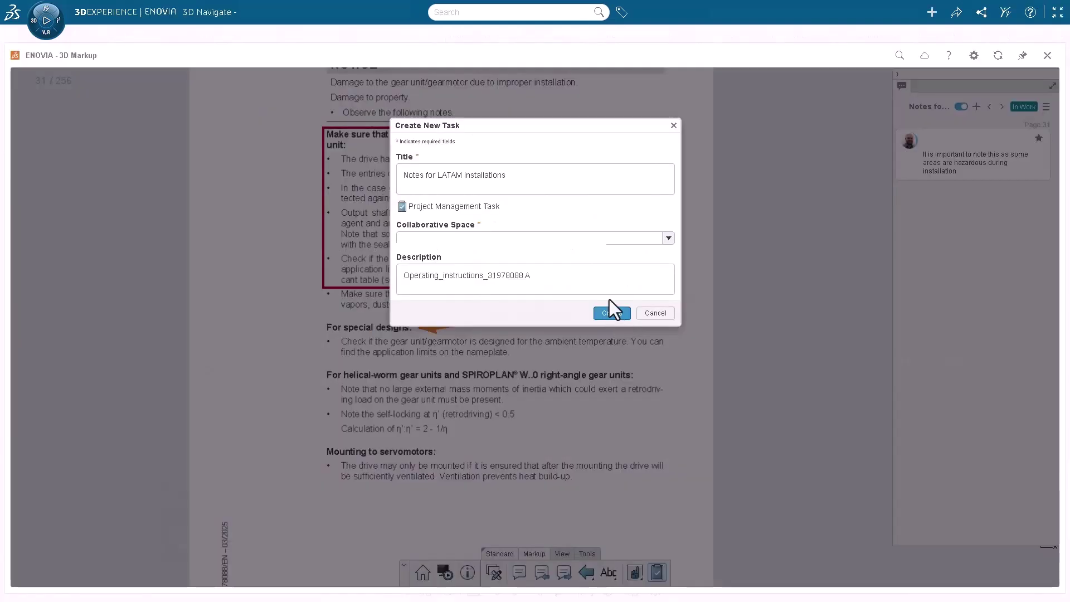
Step: Create the project management task "Notes for LATAM installations" from the marked-up operating instructions
{"action": "left_click", "coordinate": [612, 313]}
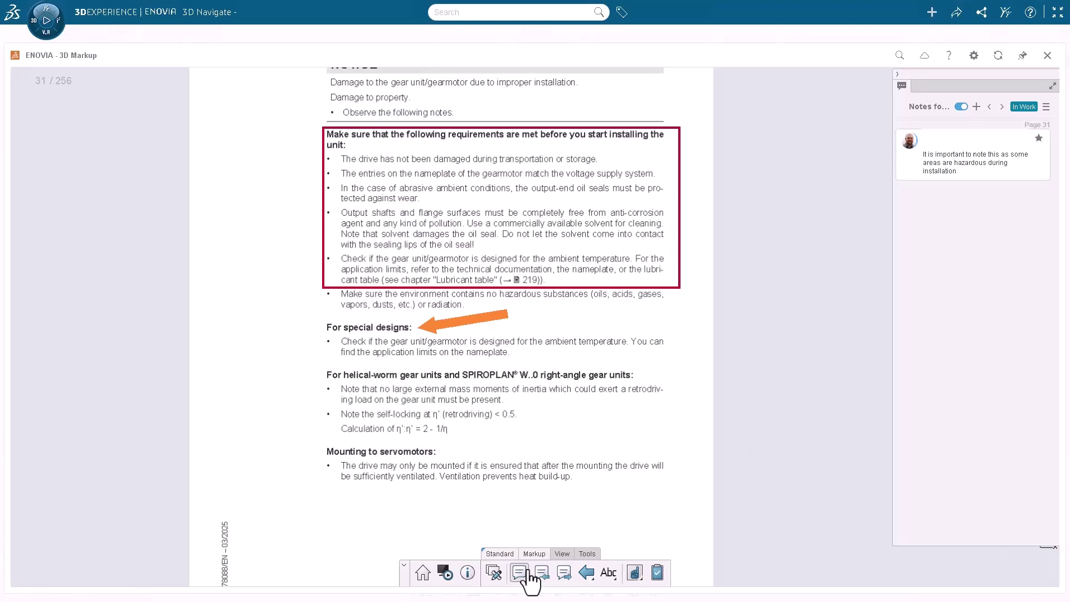
{"action": "left_click", "coordinate": [563, 555]}
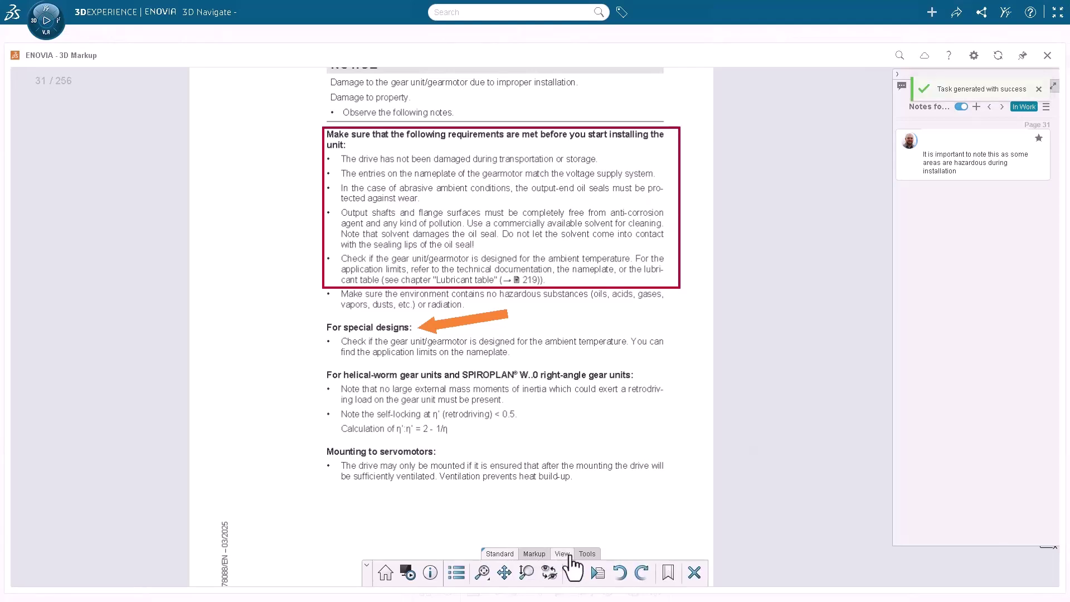
{"action": "left_click", "coordinate": [588, 555]}
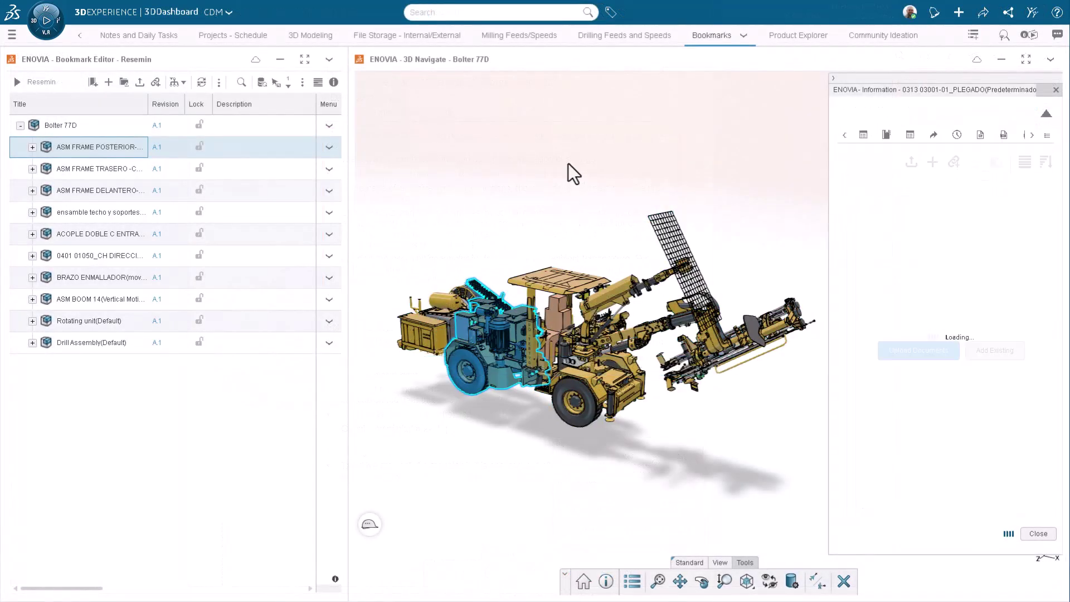
Step: Show the relations of the ASM FRAME POSTERIOR assembly in a widened information view and expand its parents
{"action": "left_click", "coordinate": [1047, 144]}
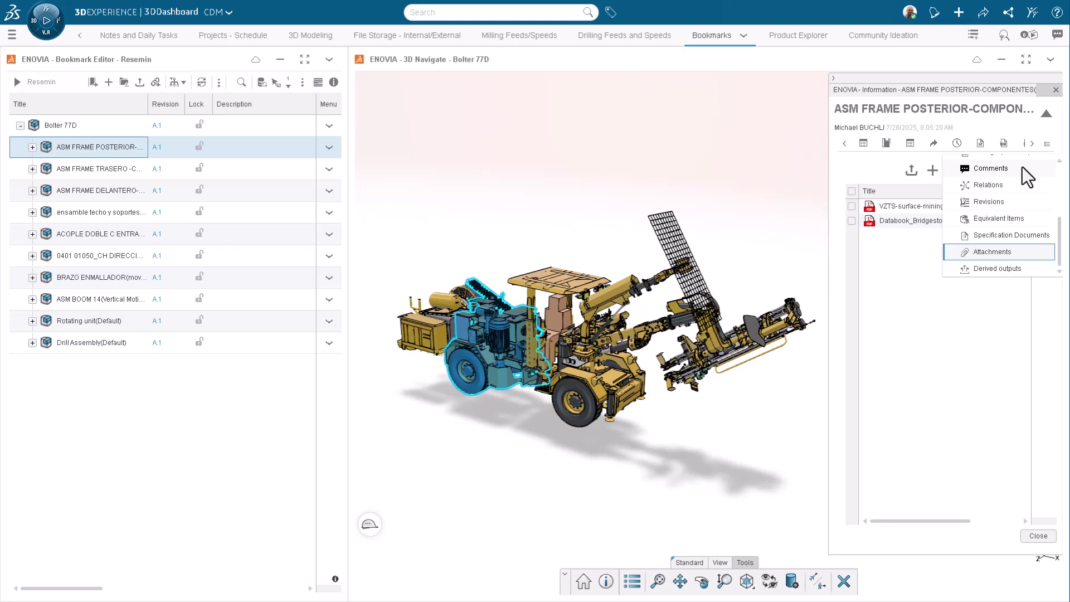
{"action": "left_click", "coordinate": [995, 188]}
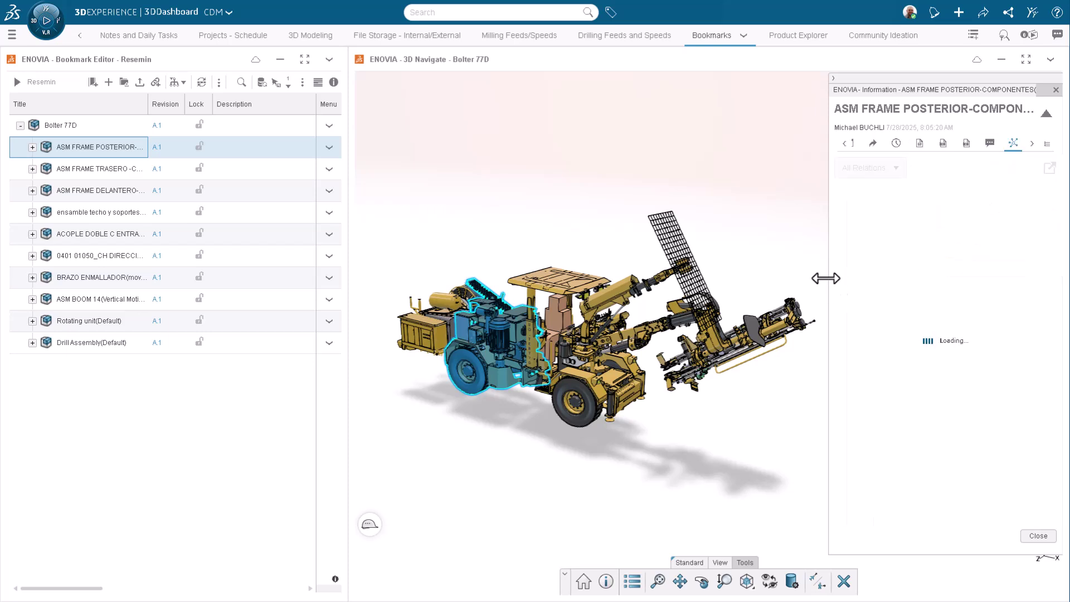
{"action": "left_click_drag", "start_coordinate": [825, 278], "coordinate": [732, 277]}
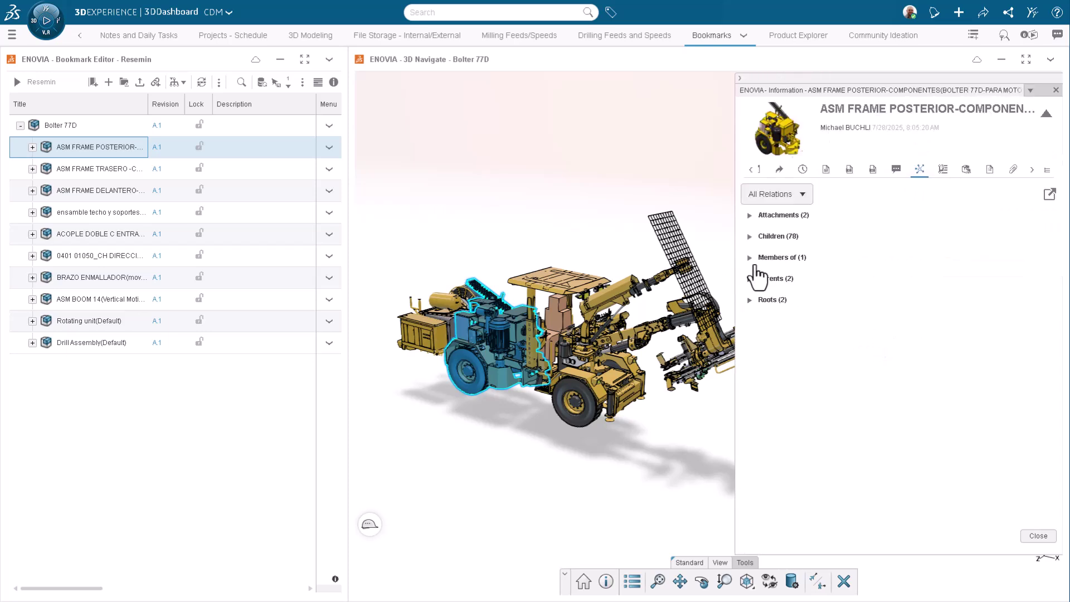
{"action": "left_click", "coordinate": [757, 277]}
Step: Open the parent Nesting Cell - ASM FRAME POSTERIOR-BOLTER 77D in 3D Markup, inspect the nested sheets and close it
{"action": "left_click", "coordinate": [1038, 365]}
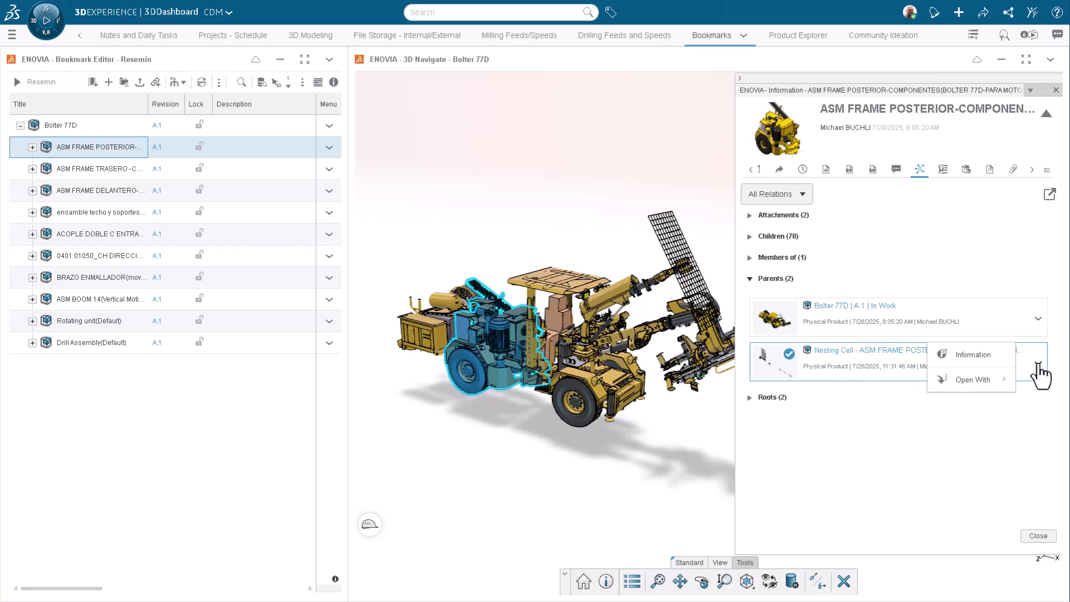
{"action": "mouse_move", "coordinate": [970, 385]}
{"action": "left_click", "coordinate": [875, 440]}
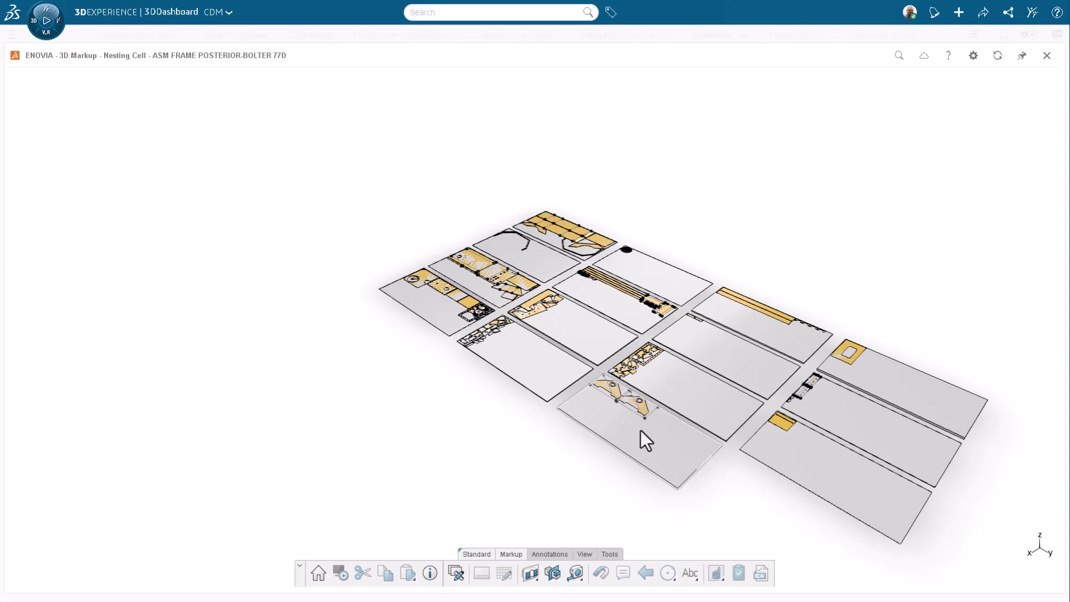
{"action": "left_click_drag", "start_coordinate": [640, 430], "coordinate": [555, 254]}
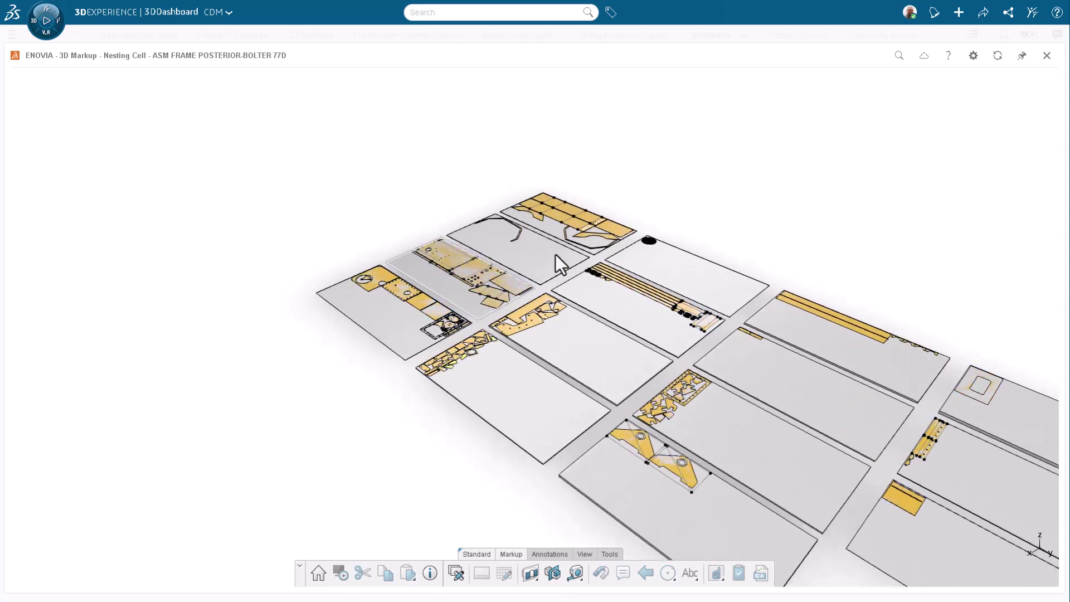
{"action": "left_click", "coordinate": [1047, 55]}
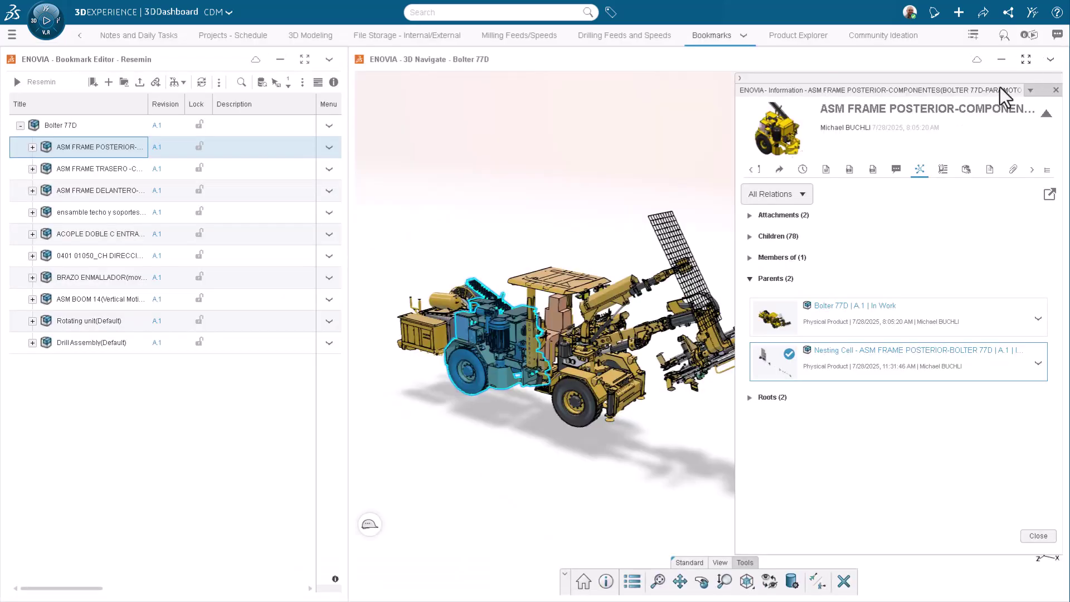
Step: Read the community post "Genuine Spare Parts: A Strategic Choice for Efficient and Profitable Operations" and return to the Resemin community's posts
{"action": "left_click", "coordinate": [858, 35]}
{"action": "left_click", "coordinate": [566, 390]}
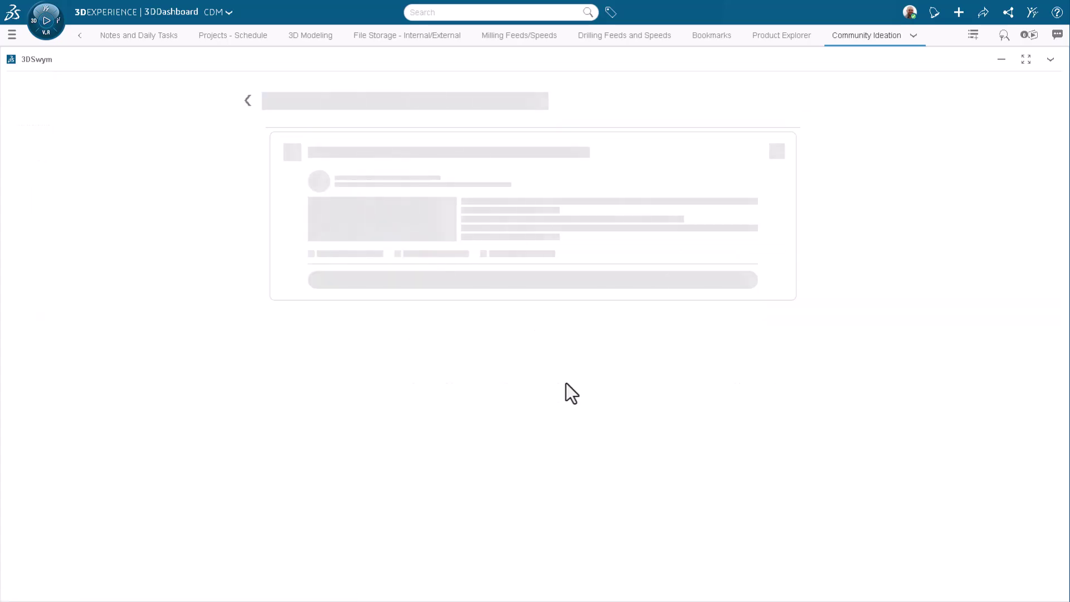
{"action": "scroll", "coordinate": [564, 369], "scroll_direction": "down", "scroll_amount": 8}
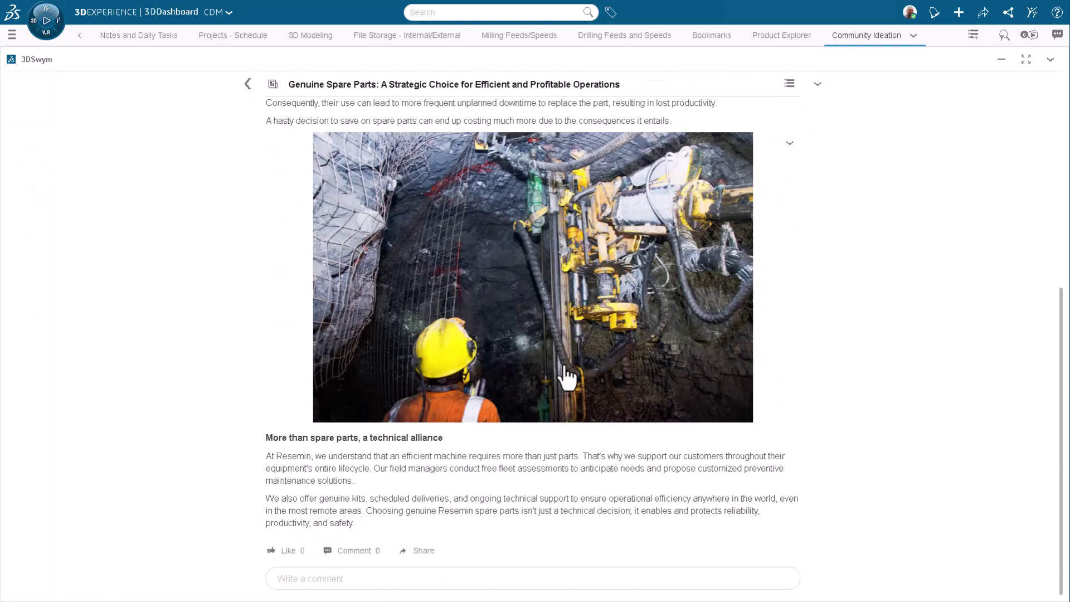
{"action": "scroll", "coordinate": [566, 374], "scroll_direction": "up", "scroll_amount": 5}
{"action": "scroll", "coordinate": [566, 378], "scroll_direction": "up", "scroll_amount": 4}
{"action": "left_click", "coordinate": [247, 84]}
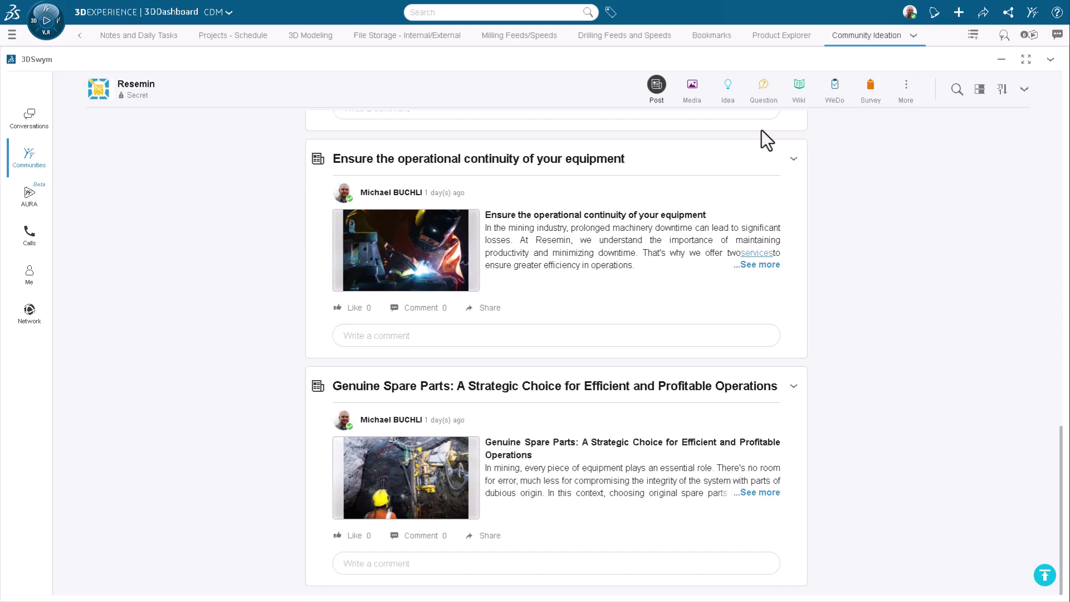
Step: Open the Raptor 55-2R page in the Resemin community's wiki and view its embedded brochure
{"action": "left_click", "coordinate": [796, 100]}
{"action": "left_click", "coordinate": [128, 192]}
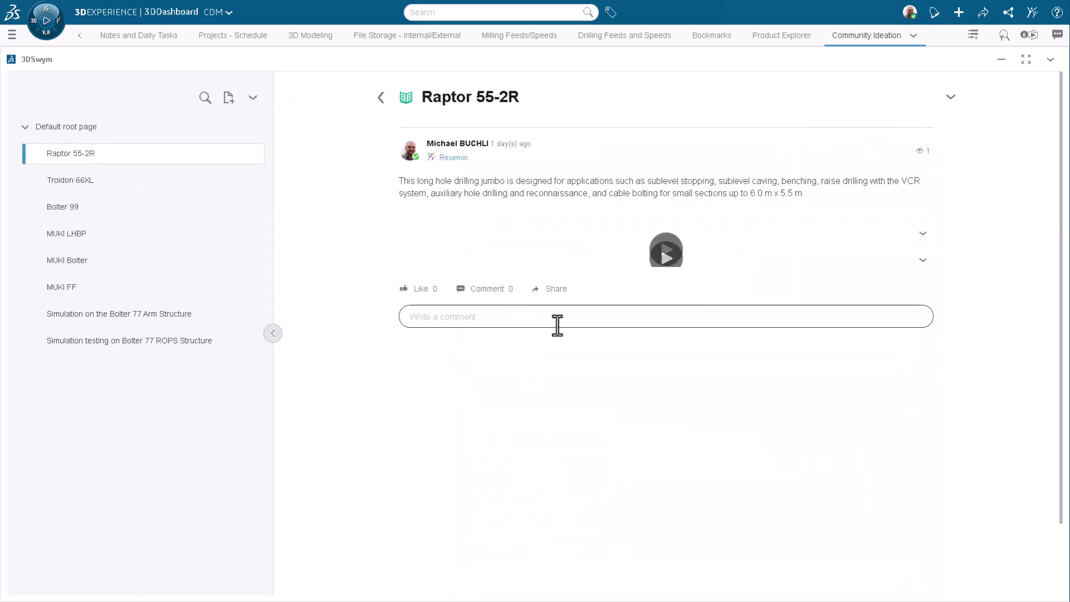
{"action": "scroll", "coordinate": [579, 346], "scroll_direction": "down", "scroll_amount": 8}
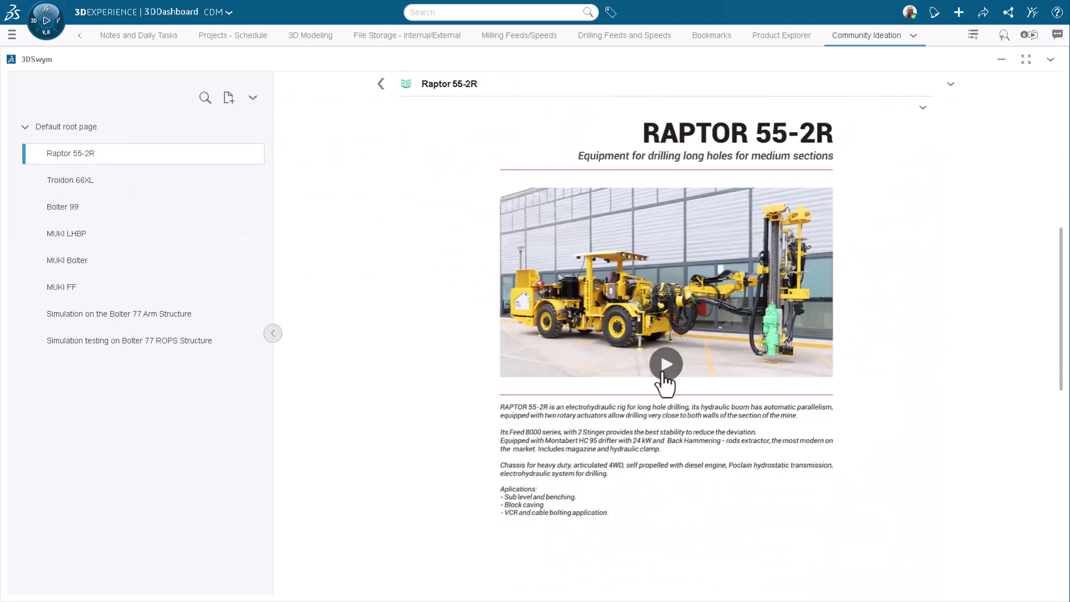
Step: Open raptor-55-2r-english-rev-240625.pdf, examine its dimensions, coverage and enlarged turning radius drawings, and close it
{"action": "left_click", "coordinate": [663, 379]}
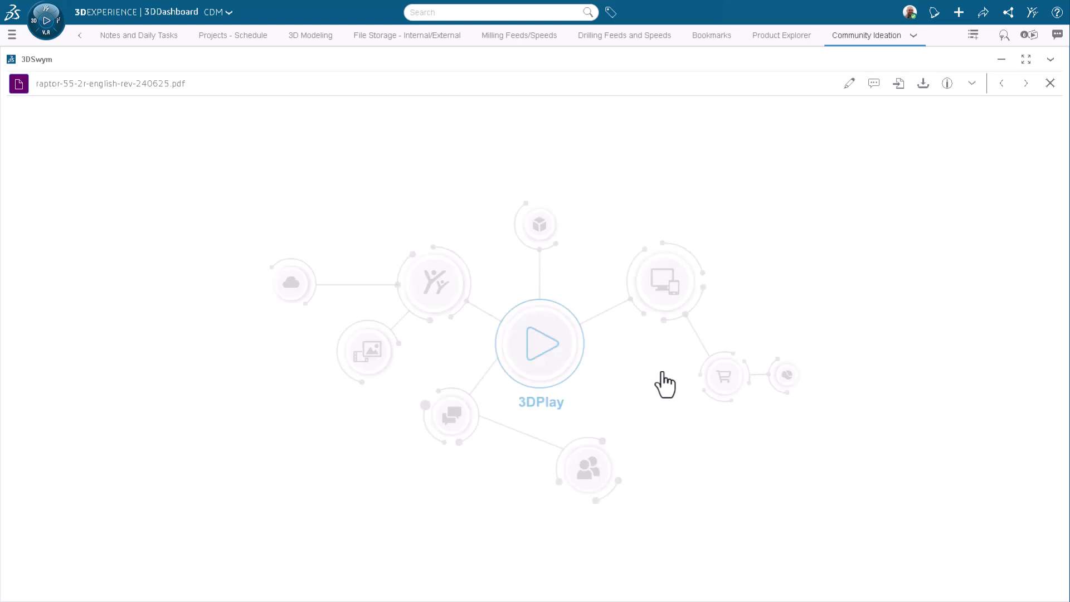
{"action": "scroll", "coordinate": [658, 372], "scroll_direction": "down", "scroll_amount": 7}
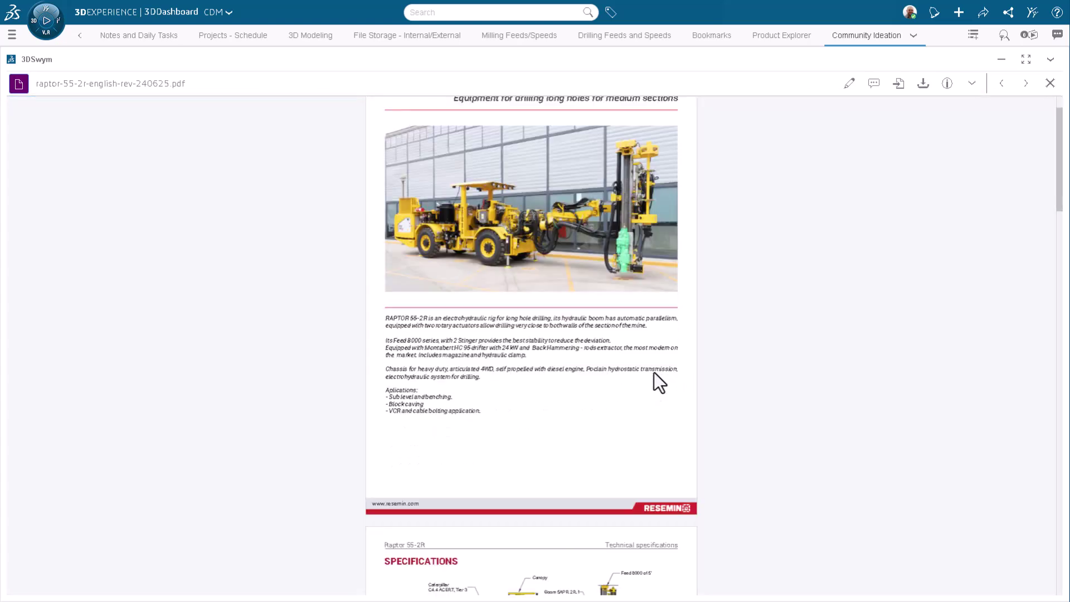
{"action": "scroll", "coordinate": [653, 373], "scroll_direction": "down", "scroll_amount": 10}
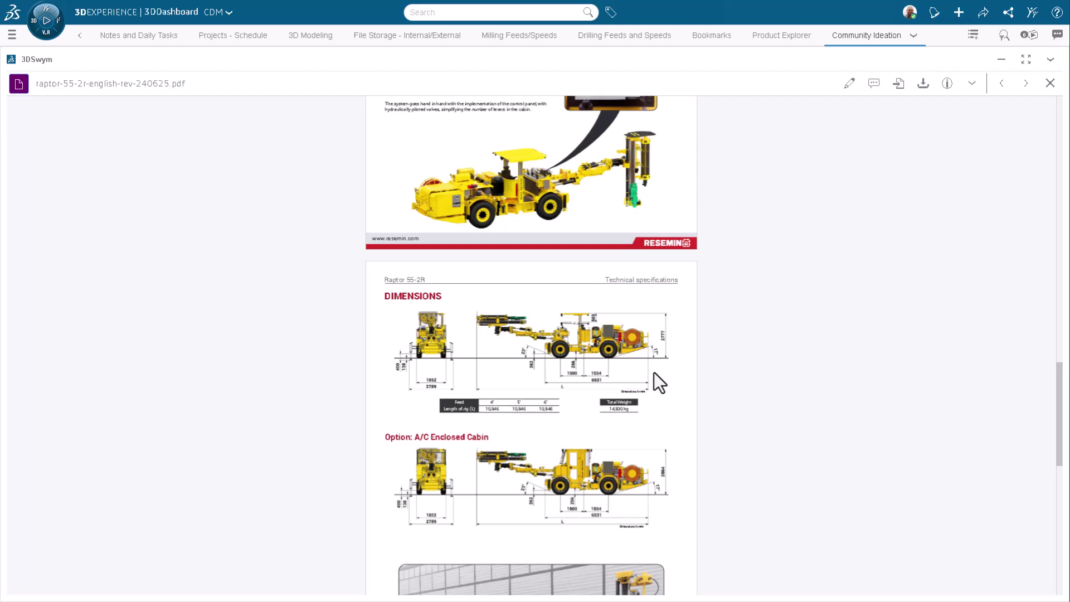
{"action": "scroll", "coordinate": [654, 372], "scroll_direction": "down", "scroll_amount": 2}
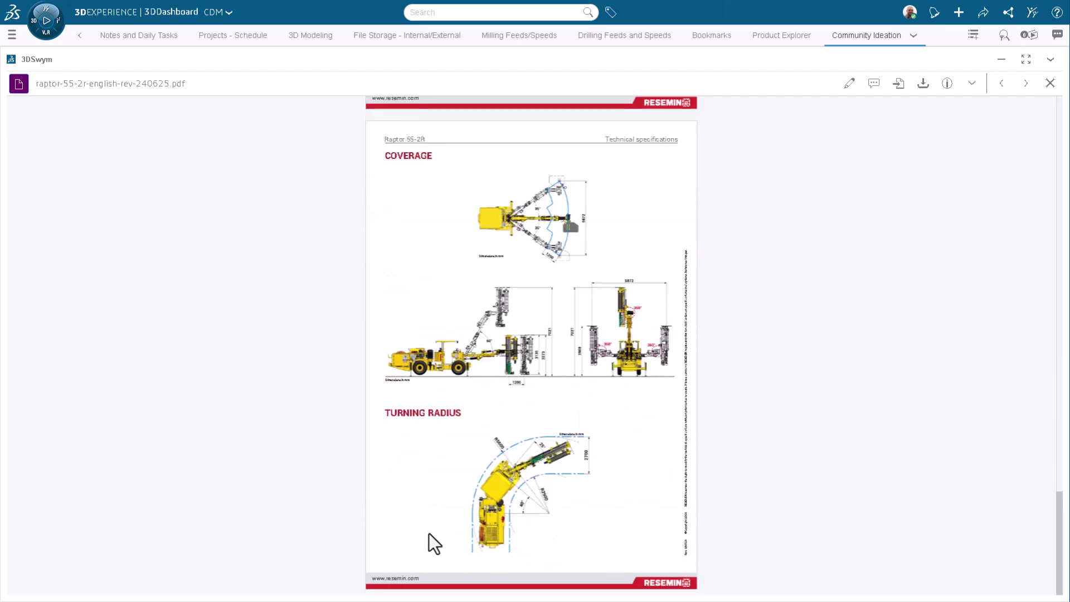
{"action": "left_click", "coordinate": [424, 583]}
{"action": "left_click", "coordinate": [444, 554]}
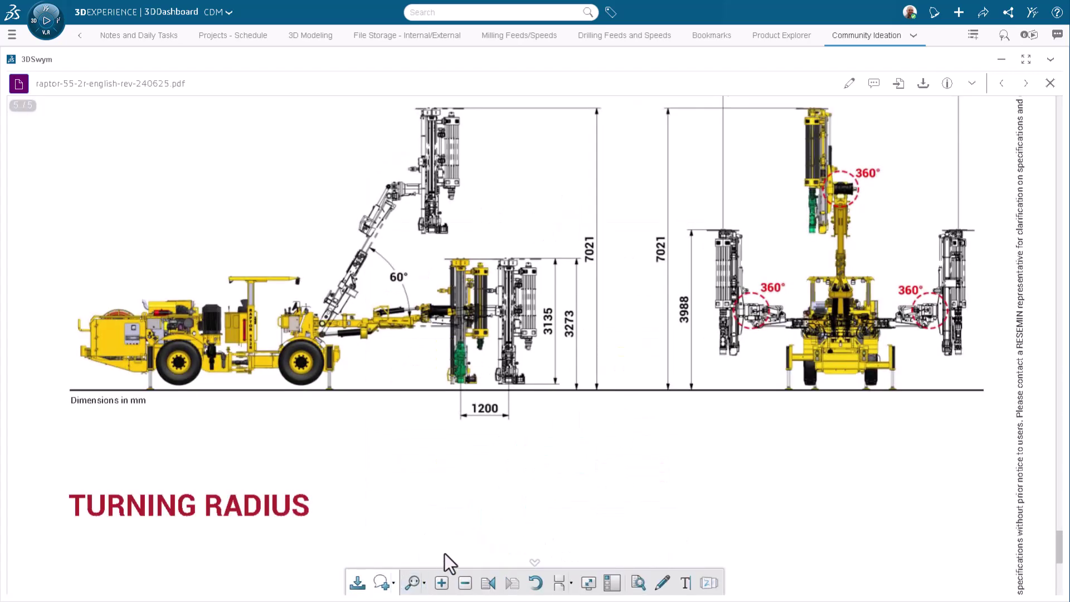
{"action": "scroll", "coordinate": [483, 451], "scroll_direction": "down", "scroll_amount": 6}
{"action": "scroll", "coordinate": [483, 450], "scroll_direction": "down", "scroll_amount": 1}
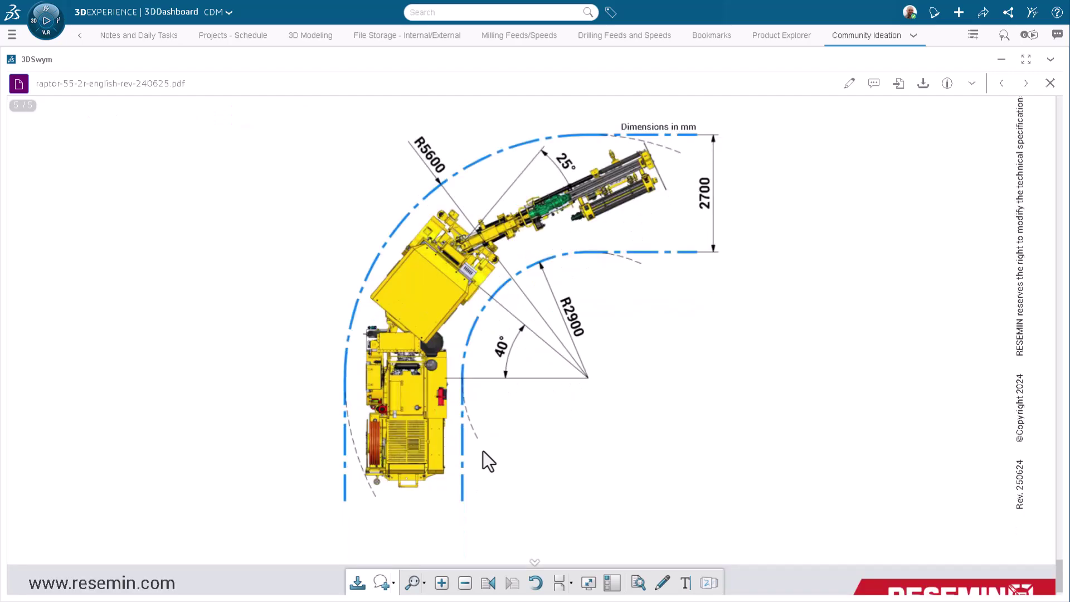
{"action": "scroll", "coordinate": [482, 450], "scroll_direction": "up", "scroll_amount": 5}
{"action": "left_click", "coordinate": [1055, 88]}
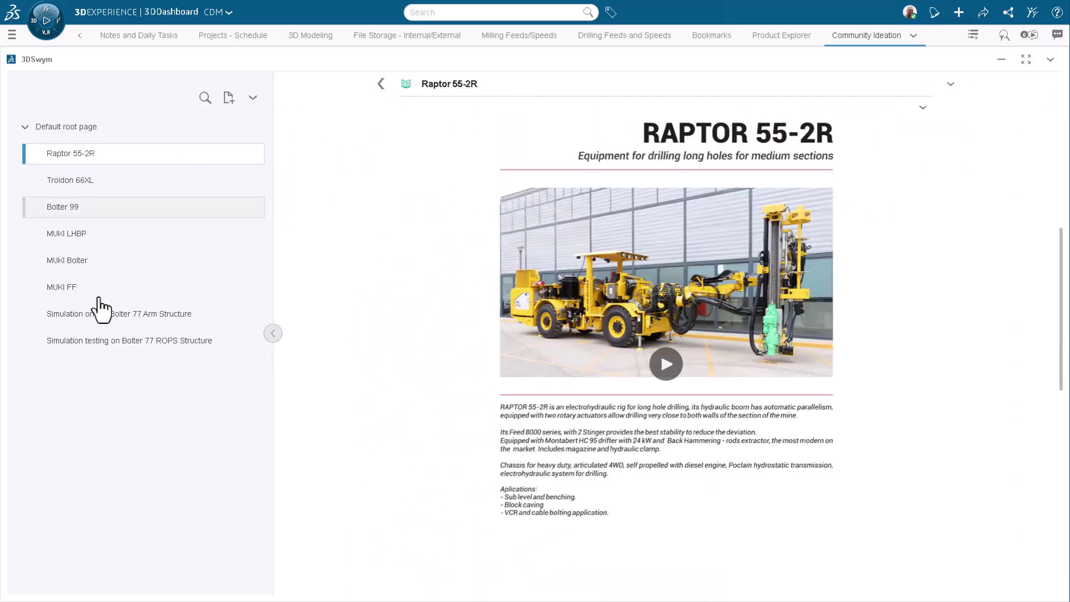
Step: Open the wiki page "Simulation testing on Bolter 77 ROPS Structure" and play the real ROPS test video with the sound muted
{"action": "left_click", "coordinate": [106, 341]}
{"action": "scroll", "coordinate": [535, 428], "scroll_direction": "down", "scroll_amount": 3}
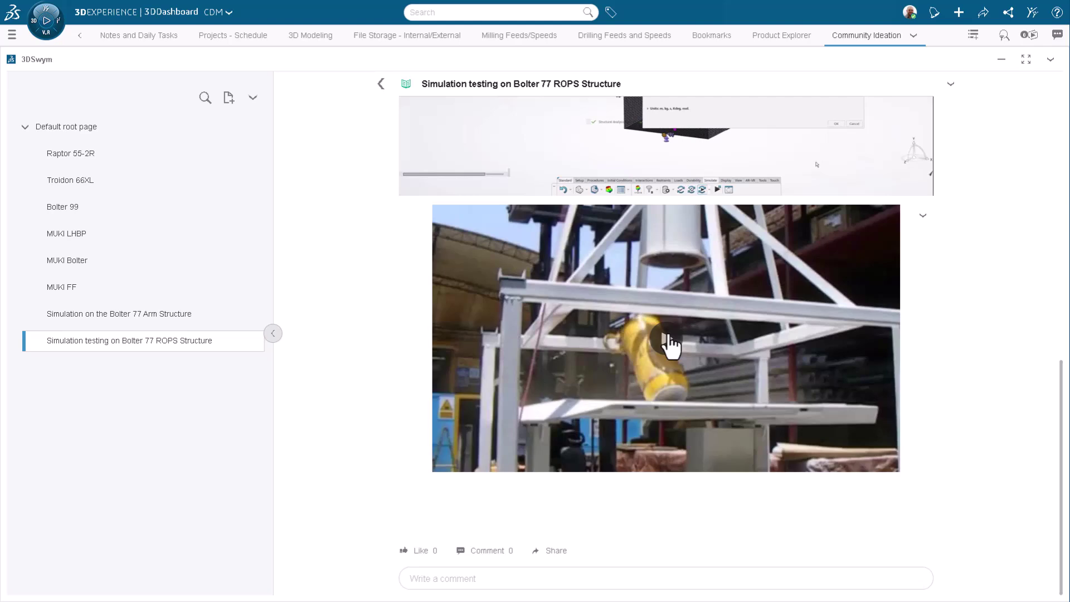
{"action": "left_click", "coordinate": [669, 342]}
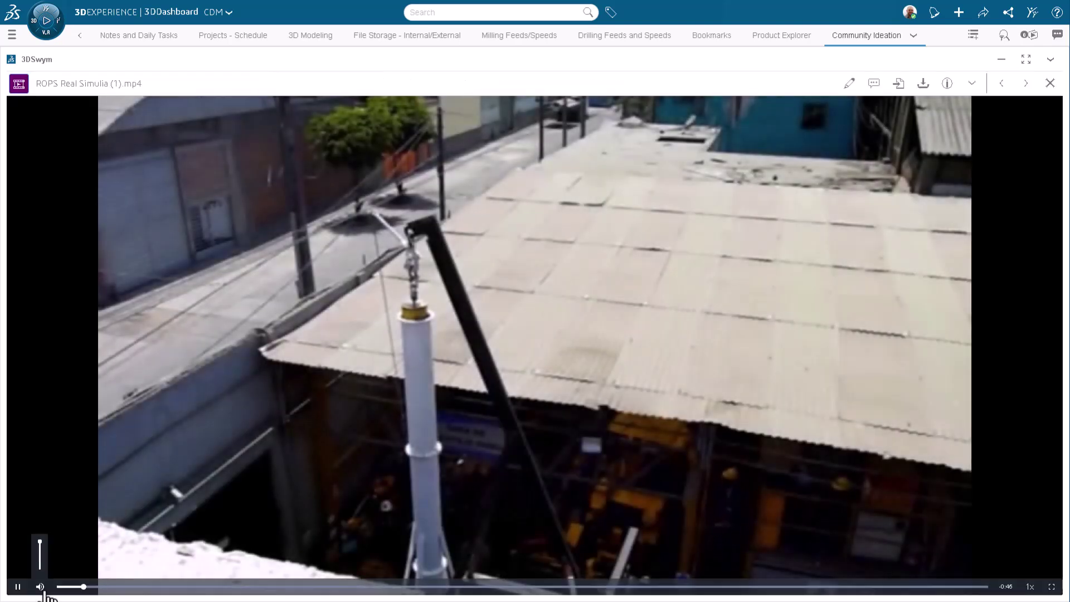
{"action": "left_click", "coordinate": [40, 586]}
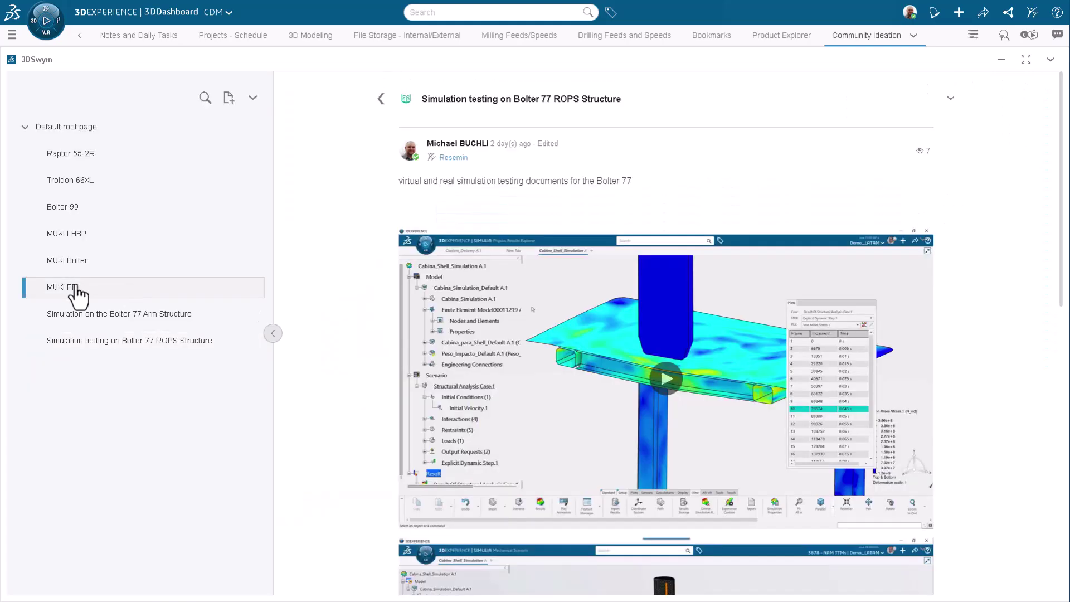
{"action": "scroll", "coordinate": [558, 349], "scroll_direction": "down", "scroll_amount": 5}
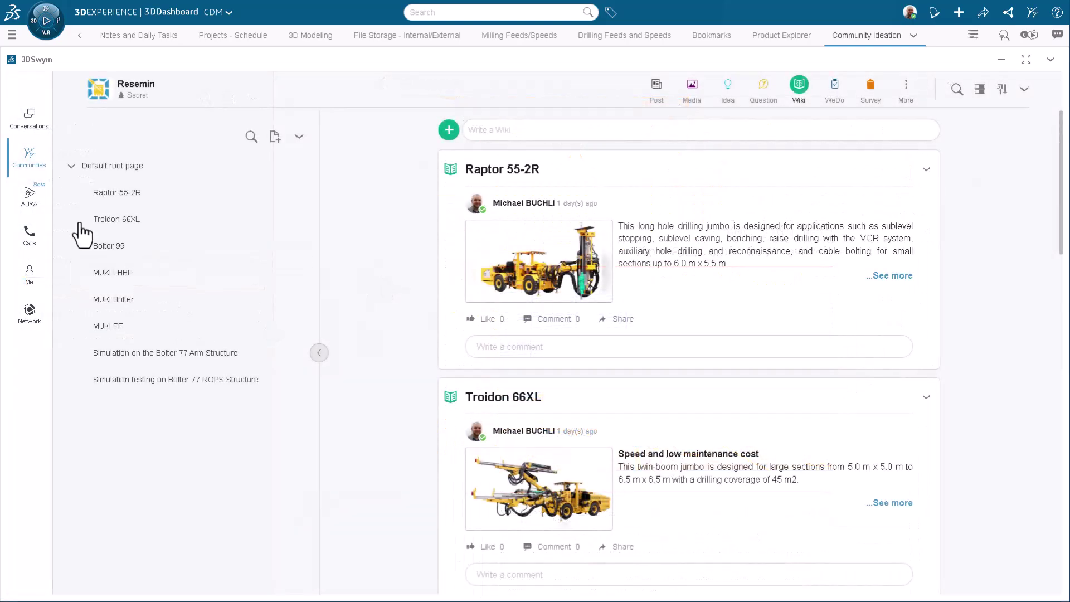
Step: Start a new AURA conversation and ask "What is the Bolter 99 used for?"
{"action": "left_click", "coordinate": [29, 196]}
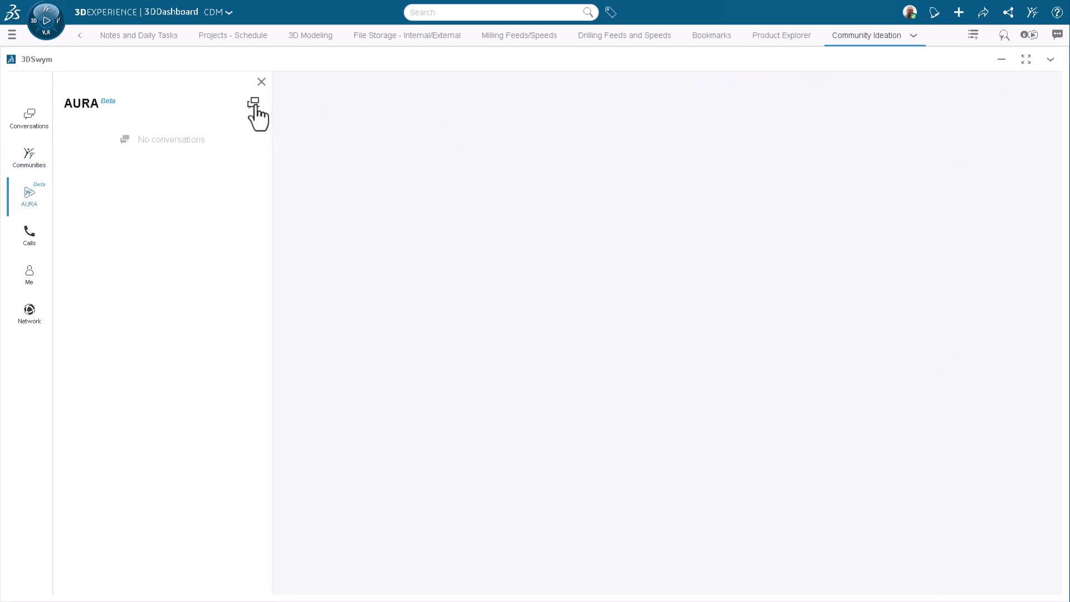
{"action": "left_click", "coordinate": [253, 103]}
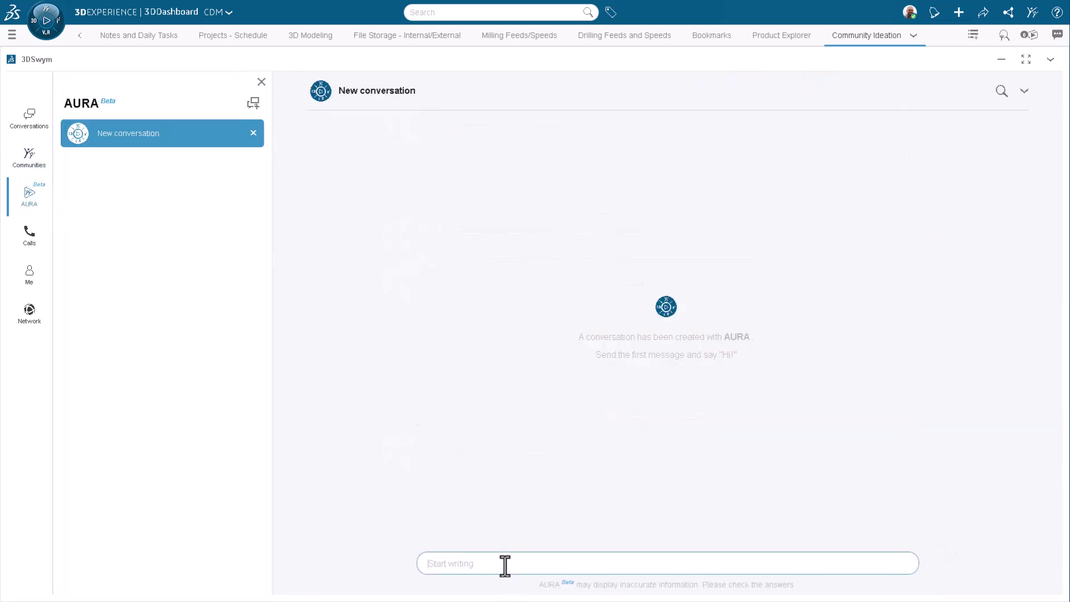
{"action": "type", "text": "What is the Bolter 99 used for?"}
{"action": "key", "text": "Return"}
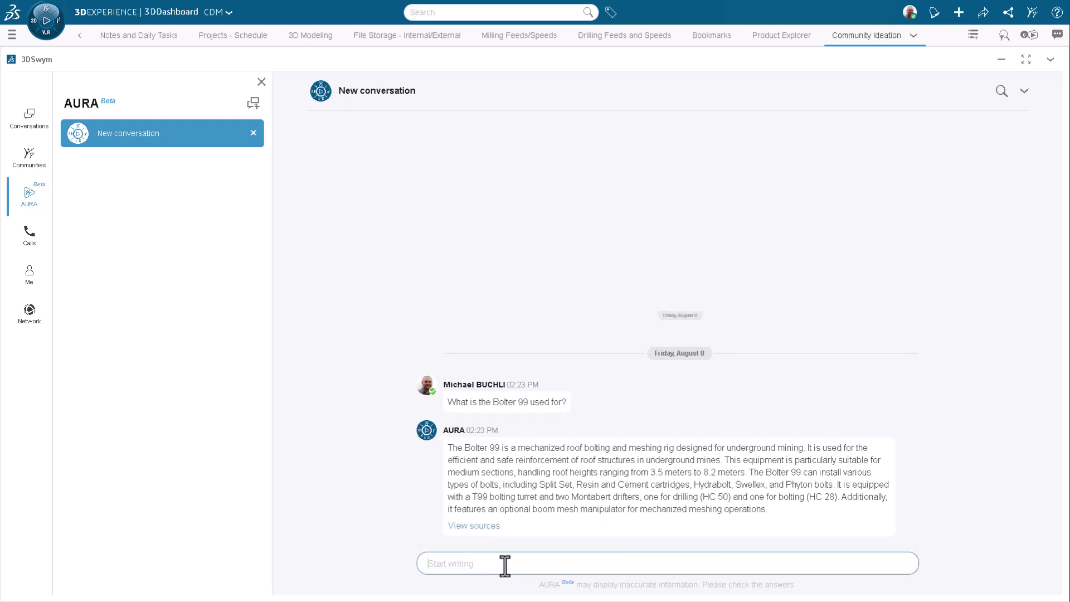
Step: Ask AURA "What is the weight of the Bolter 99?" in the same conversation
{"action": "type", "text": "What is the"}
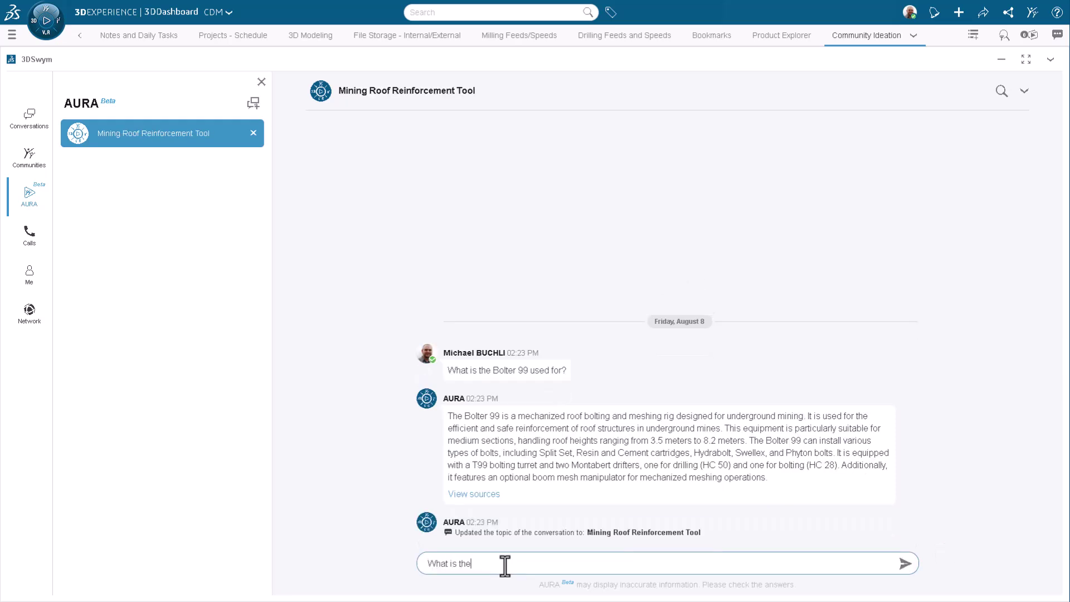
{"action": "type", "text": " weight of the Bolter 99?"}
{"action": "key", "text": "Return"}
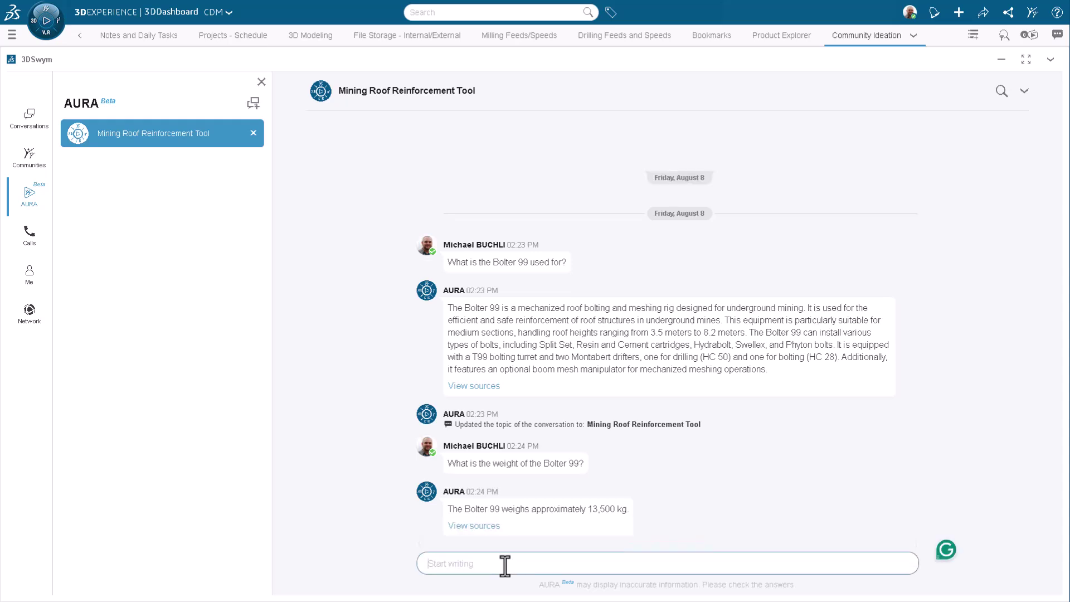
Step: Ask AURA "What drills are used on the Bolter 99?" in the same conversation
{"action": "type", "text": "What drills a"}
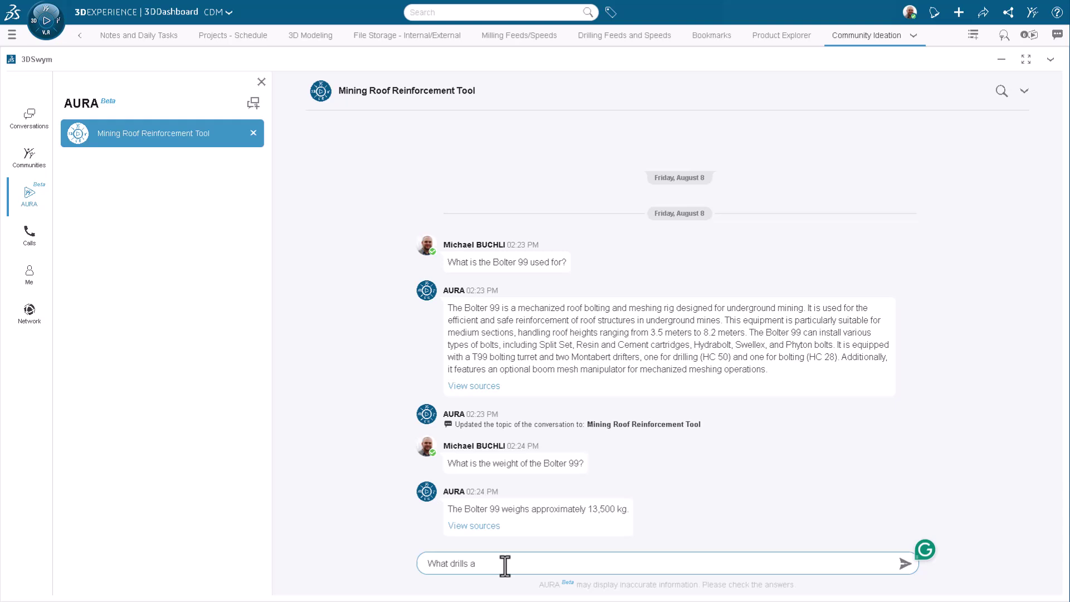
{"action": "type", "text": "re used on te"}
{"action": "key", "text": "BackSpace"}
{"action": "type", "text": "he Bolter 99?"}
{"action": "key", "text": "Return"}
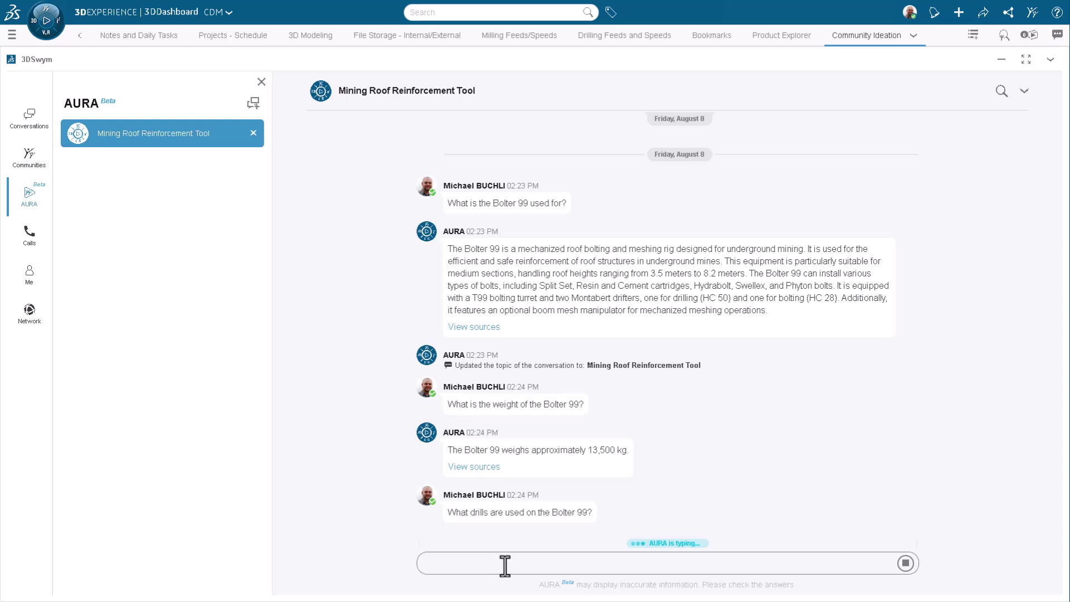